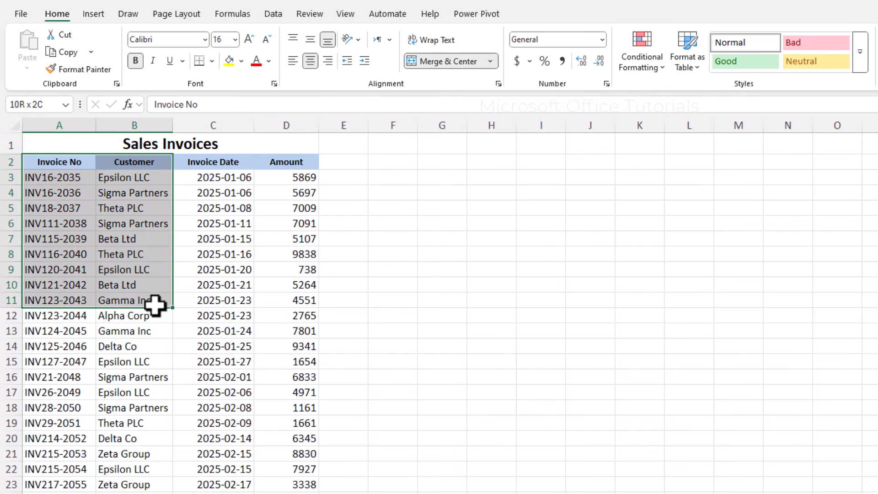
Browse the Sales Invoices table, selecting invoice numbers, customers, dates, amounts and headers.
click(75, 206)
drag(75, 255, 78, 392)
click(157, 399)
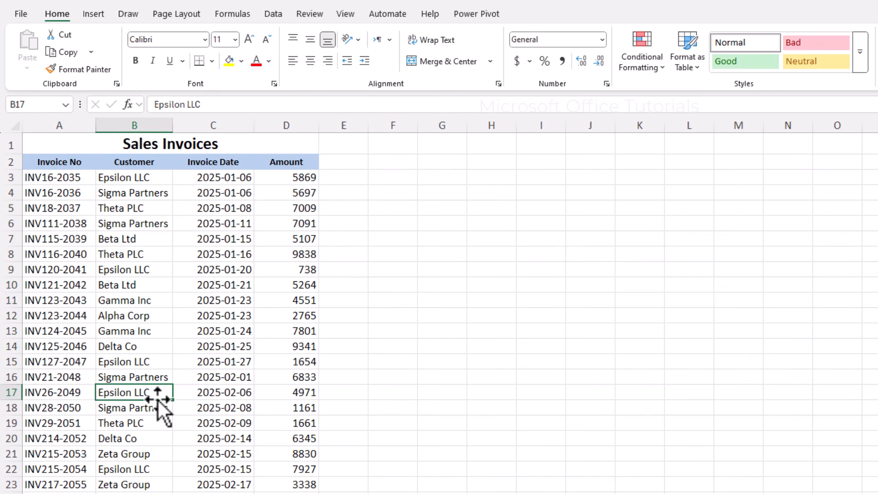
drag(68, 163, 281, 341)
click(295, 284)
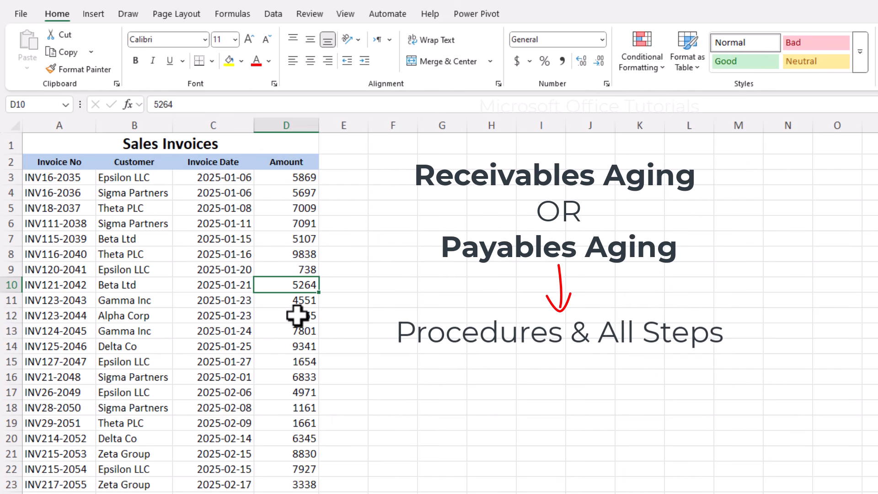
key(Left)
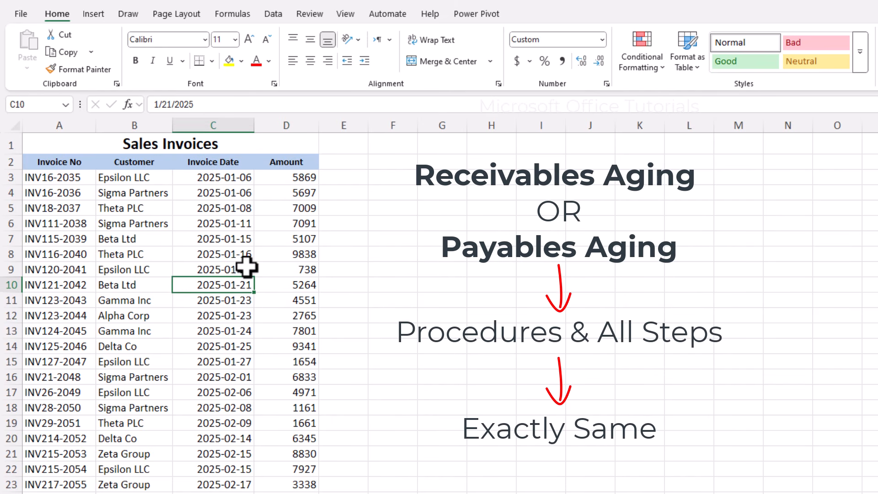
click(70, 163)
drag(119, 163, 264, 413)
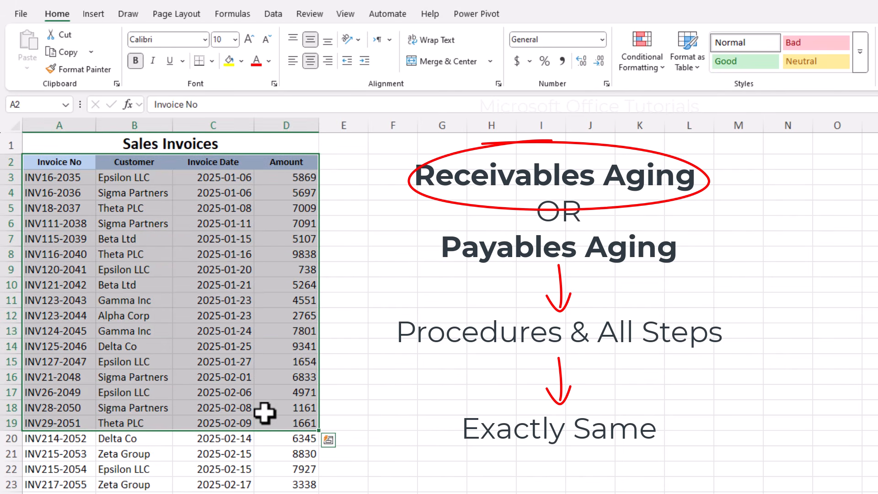
click(232, 392)
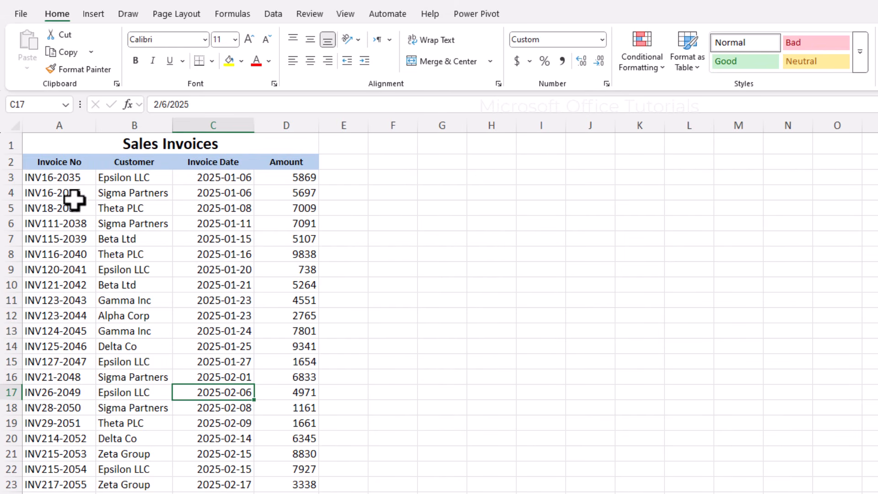
drag(75, 177, 59, 406)
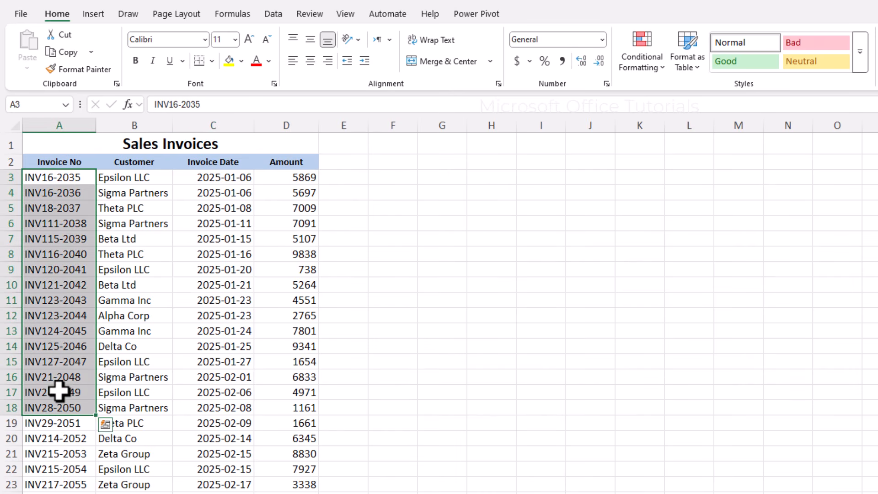
click(59, 392)
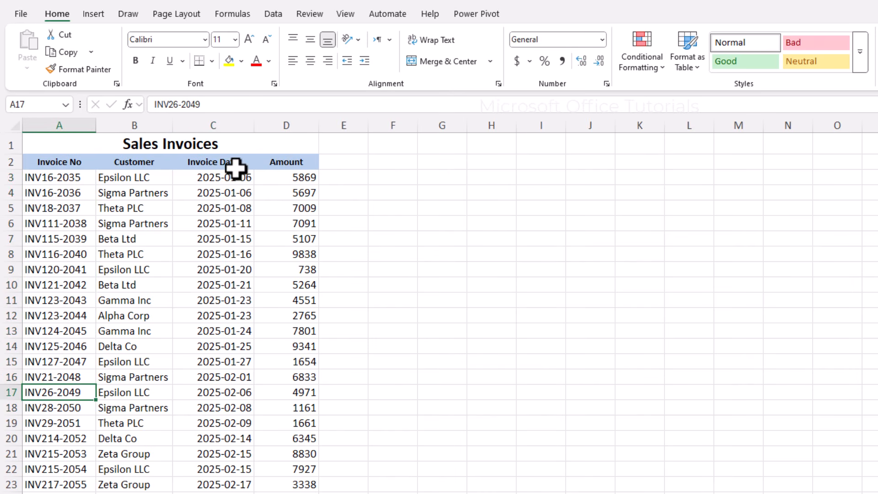
drag(238, 165, 196, 325)
drag(72, 206, 67, 316)
Add a Payment Terms header in E2 with 45 in E3, and autofit column E.
click(342, 161)
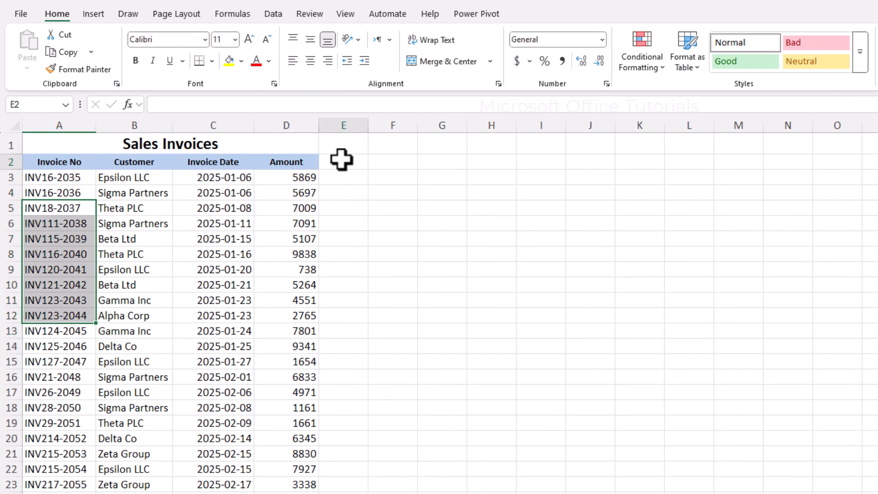
text(Payme)
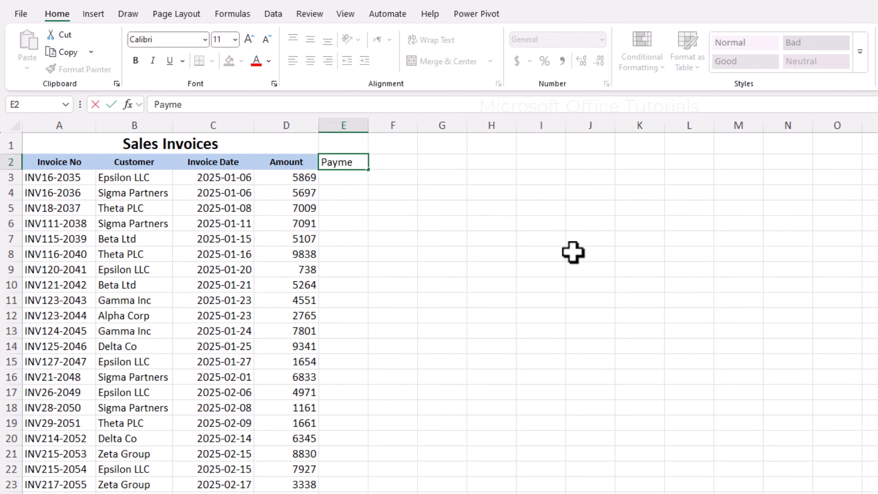
text(nt Term)
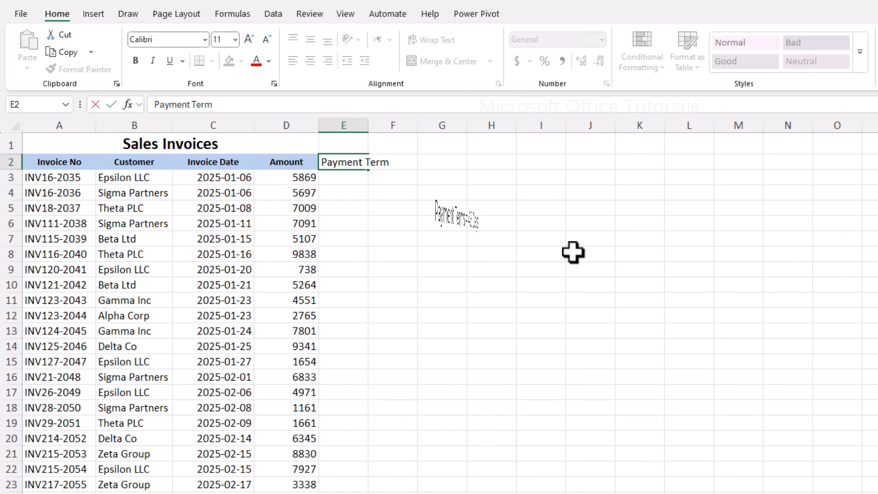
text(s)
key(Return)
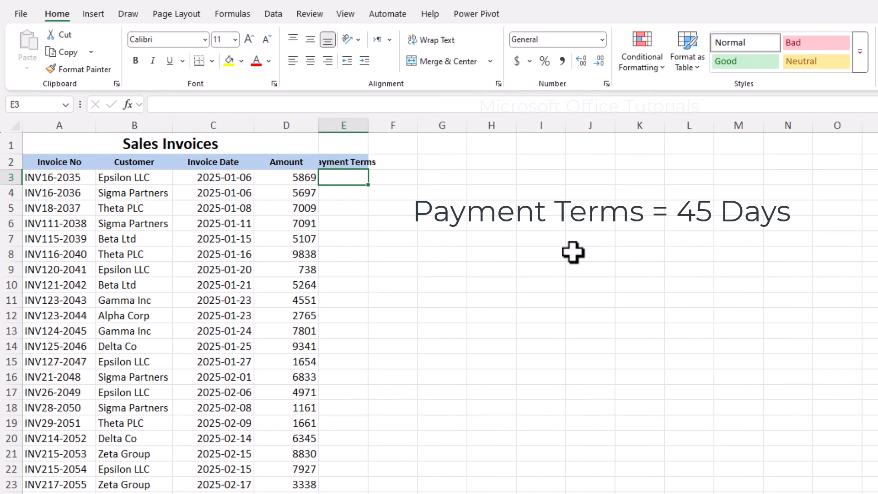
text(45)
key(Return)
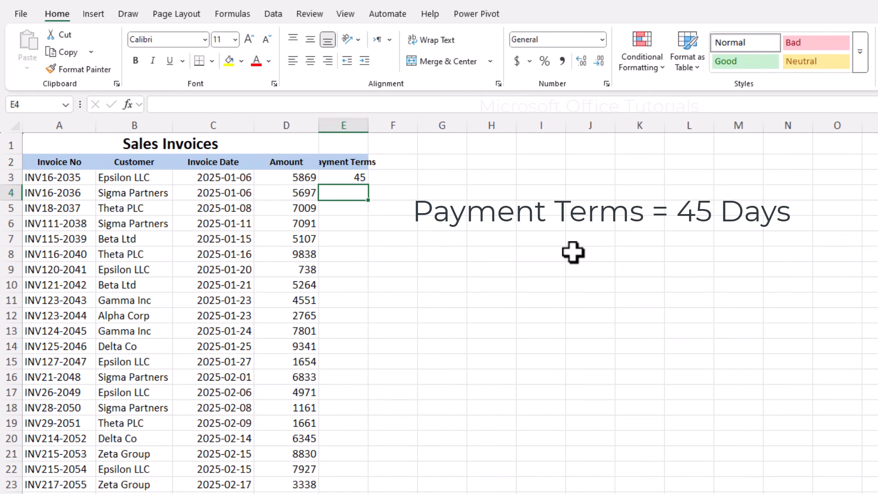
double_click(370, 124)
Review the first invoice's row, then type the Due Date header into F2.
click(380, 179)
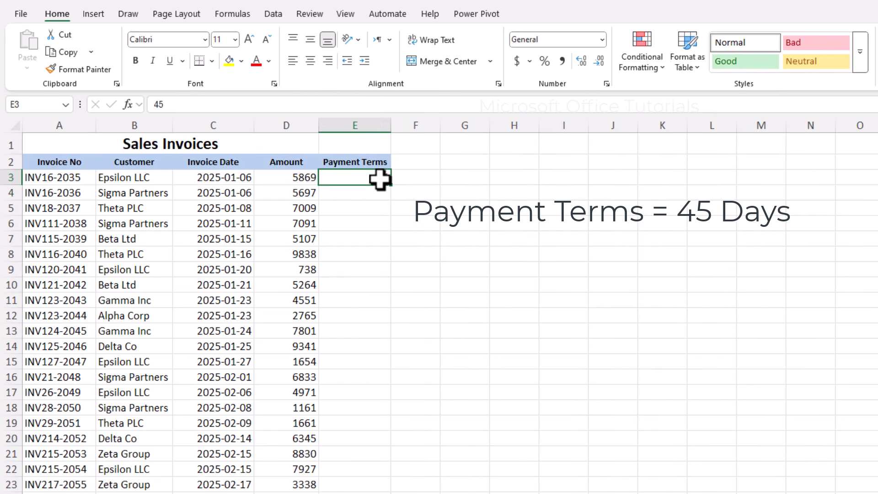
drag(363, 177, 200, 172)
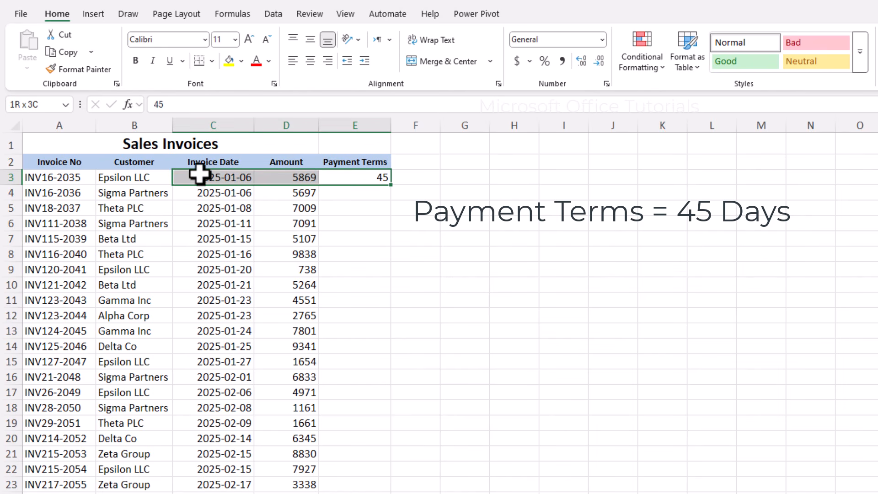
click(98, 175)
click(409, 164)
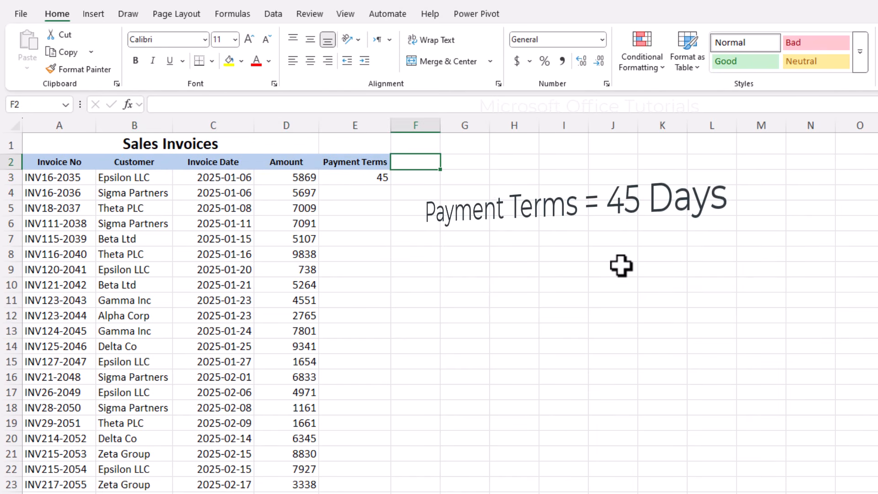
text(D)
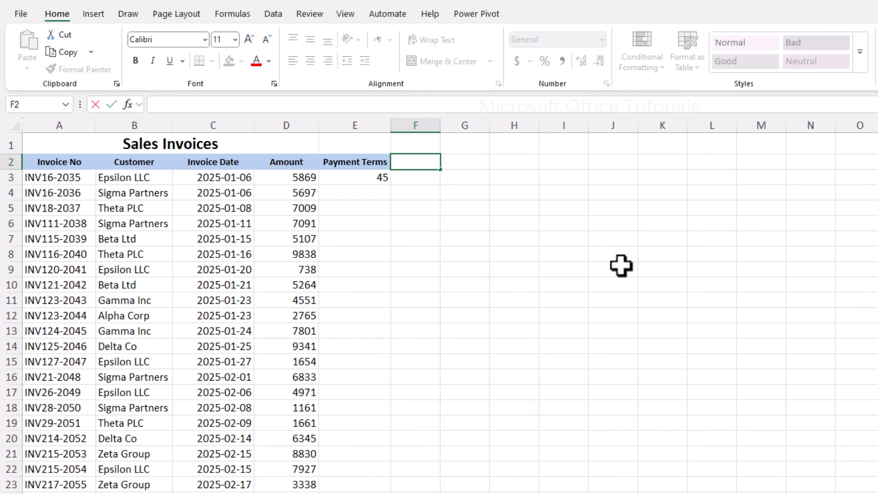
text(ue Date)
Commit the Due Date header and enter =C3+E3 in F3, giving 2025-02-20.
key(Return)
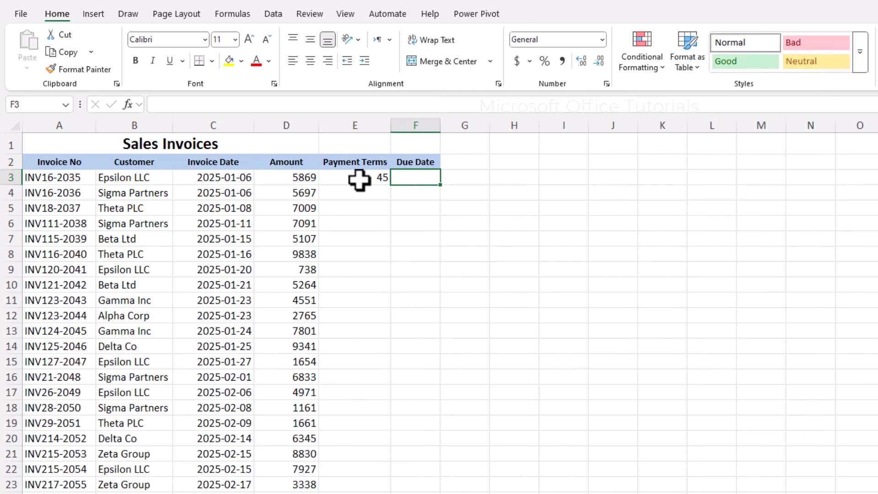
text(=)
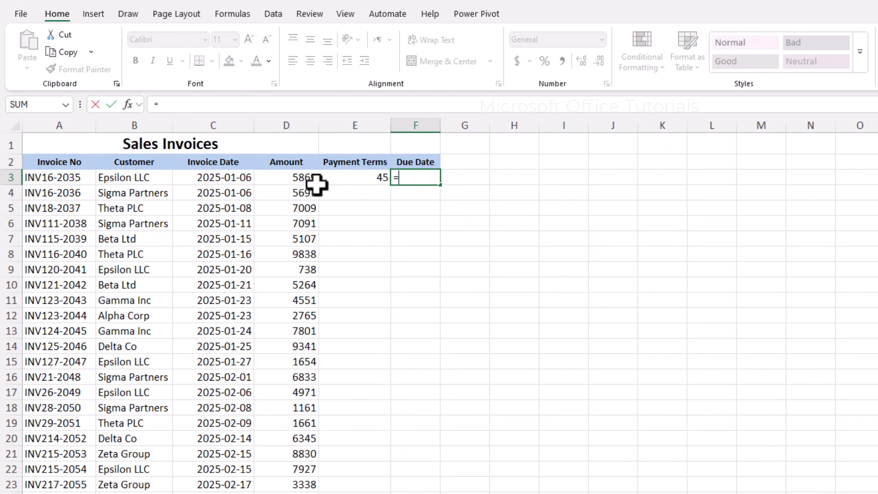
click(242, 178)
text(+)
click(379, 176)
key(Return)
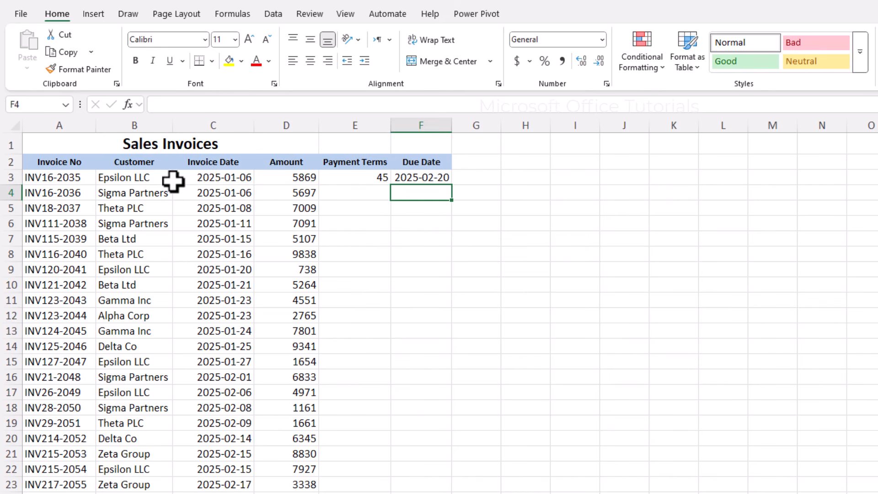
Check the first invoice's date, 45-day terms and the due date formula in F3.
click(121, 178)
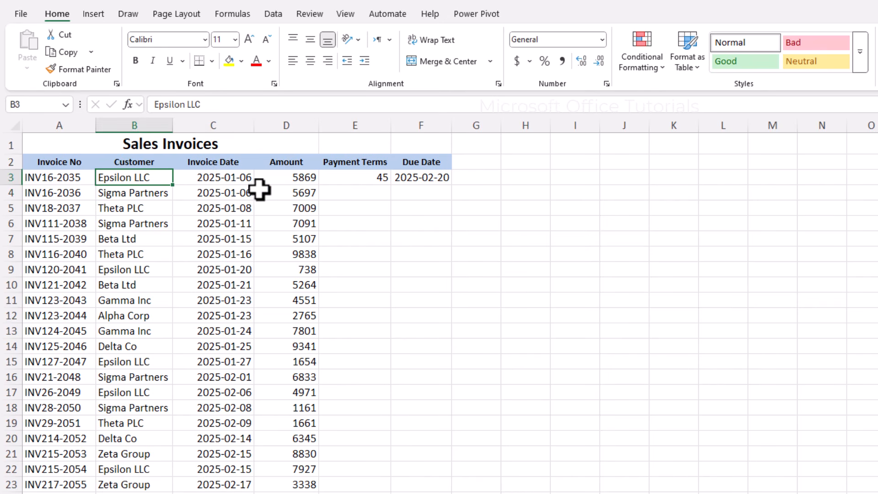
click(211, 181)
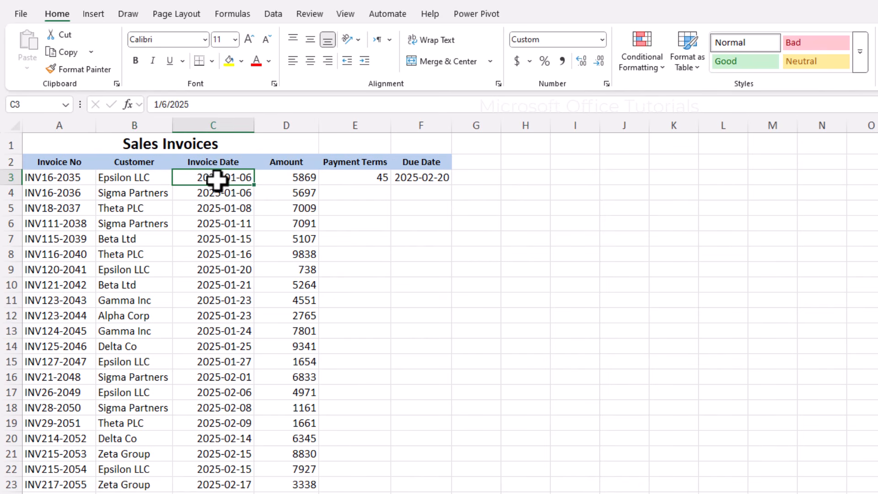
click(355, 180)
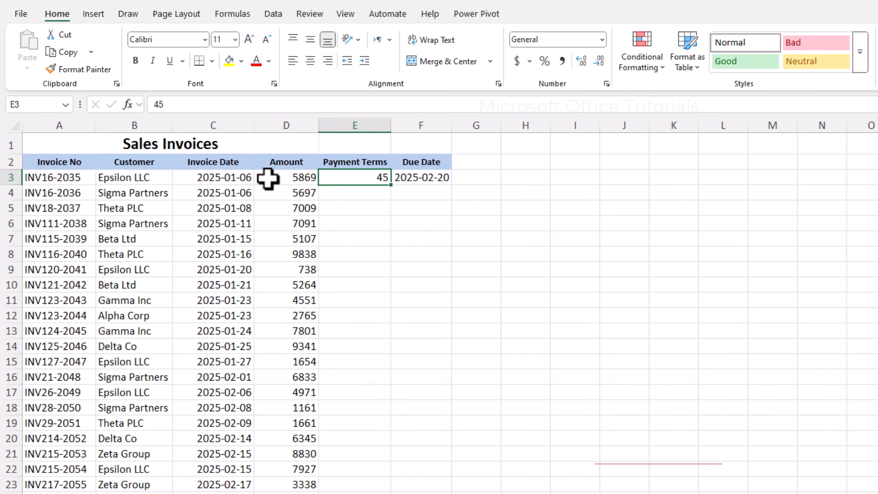
click(233, 179)
click(374, 180)
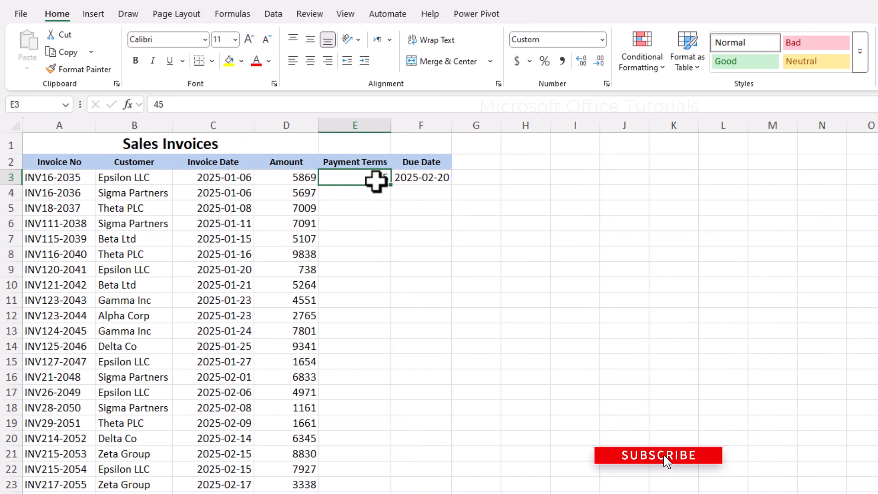
click(434, 178)
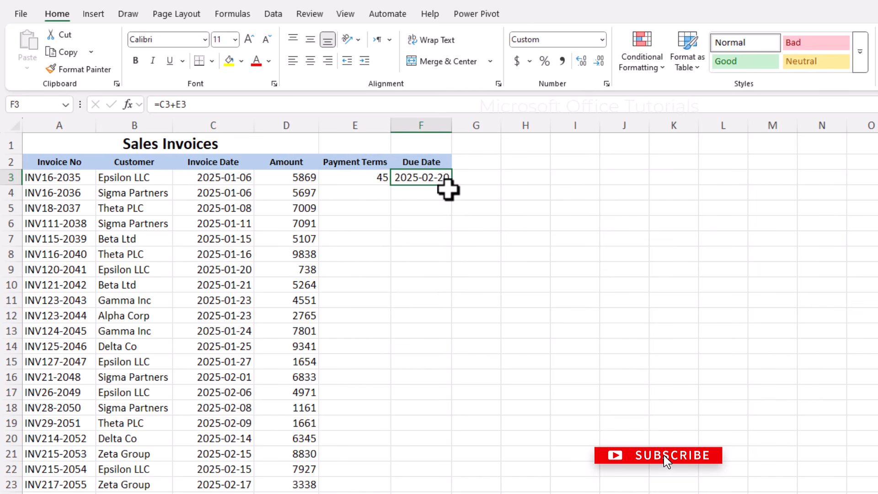
click(378, 179)
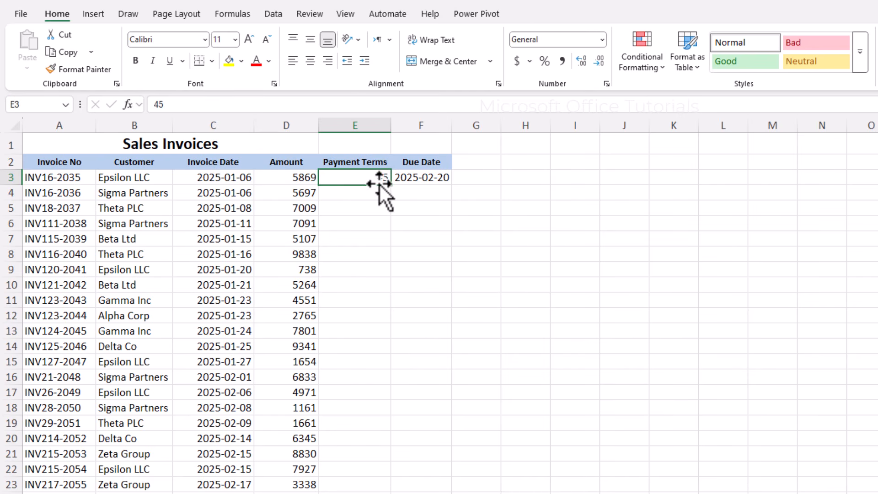
double_click(391, 188)
drag(380, 185, 355, 408)
drag(57, 192, 380, 300)
click(424, 183)
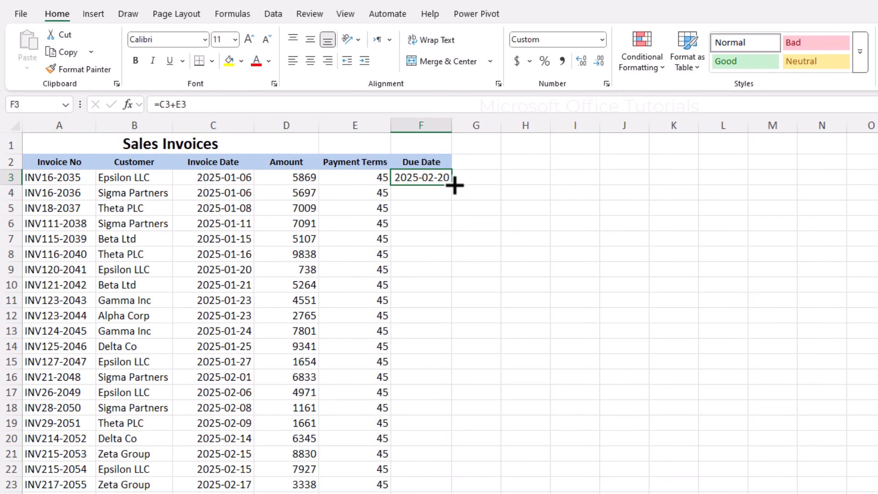
double_click(451, 185)
drag(424, 178, 417, 380)
drag(53, 177, 164, 310)
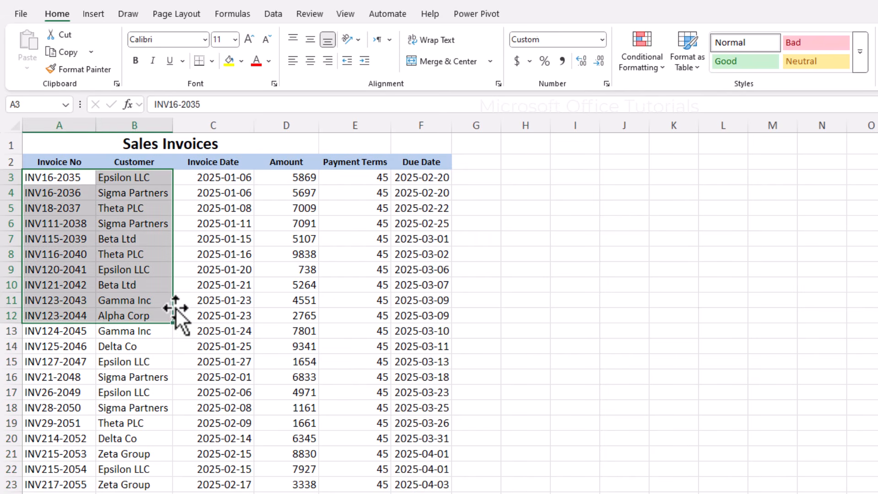
click(213, 269)
click(422, 179)
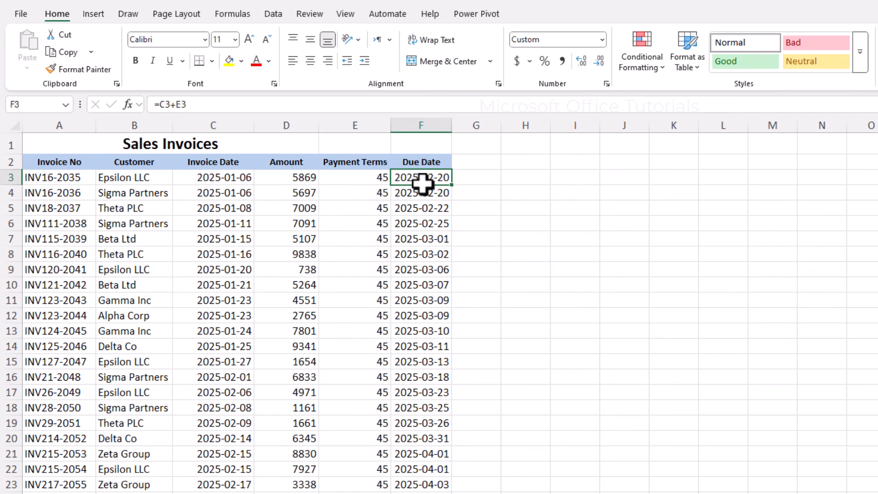
drag(112, 177, 374, 224)
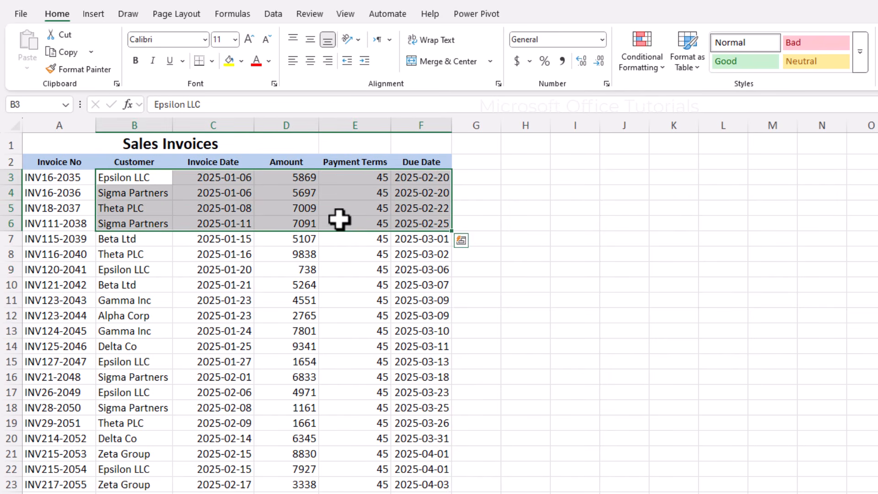
drag(137, 177, 176, 182)
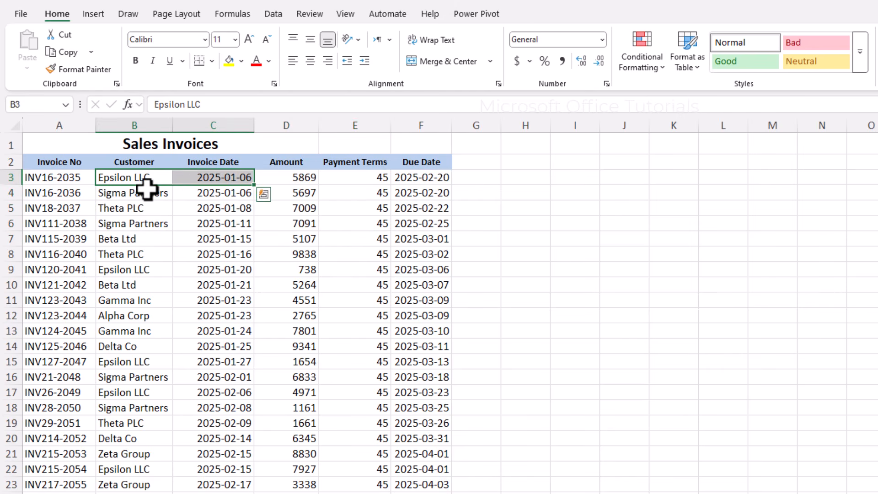
Add a Days Invoice Overdue header in G2 and autofit column G.
click(474, 165)
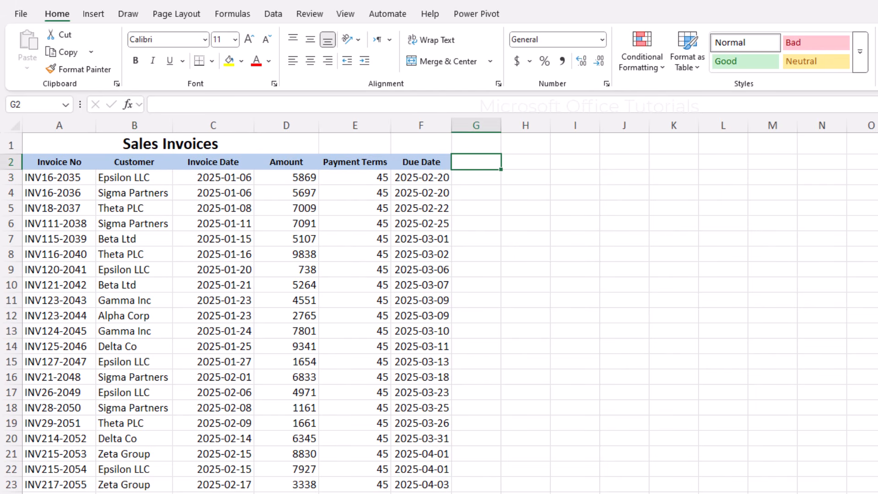
text(Days Invoi)
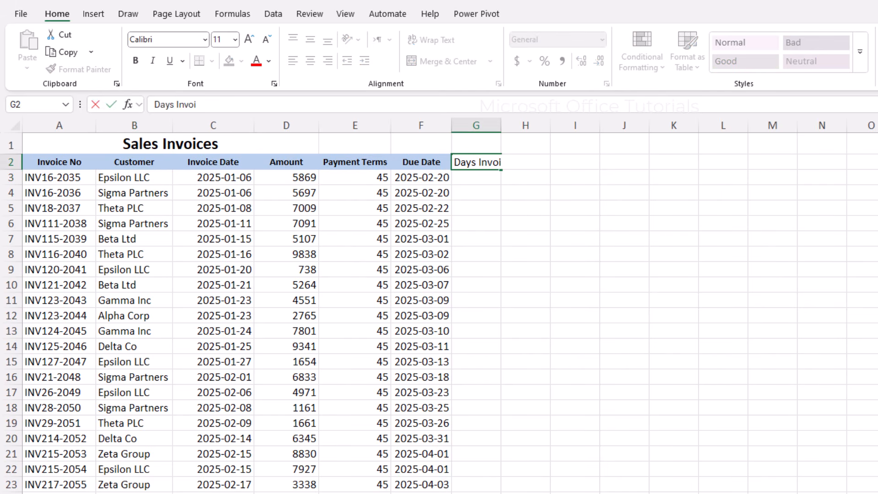
text(ce Overdue)
key(Return)
double_click(502, 125)
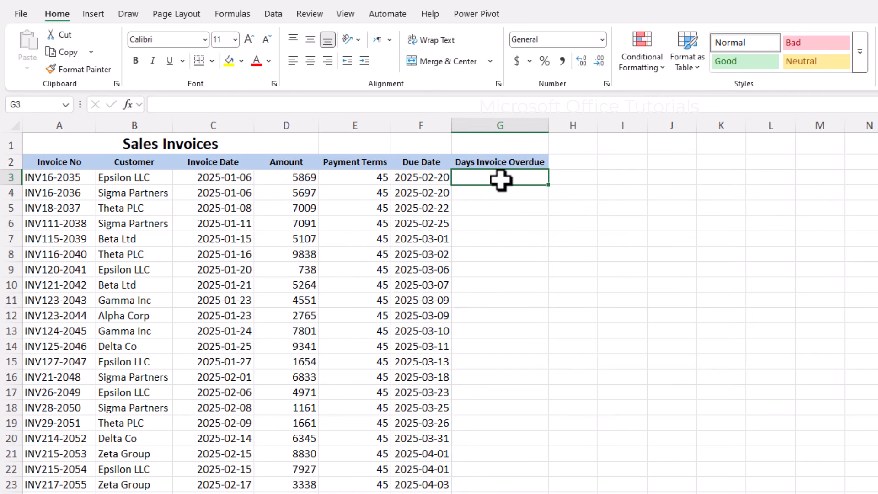
Enter =TODAY() in G3 and check the resulting date.
click(135, 178)
drag(136, 178, 157, 228)
click(500, 178)
text(=today)
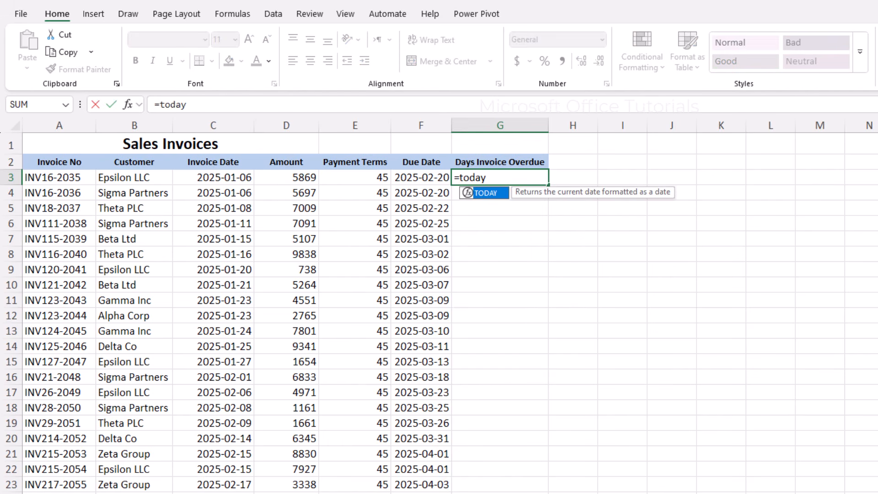
text(())
key(Return)
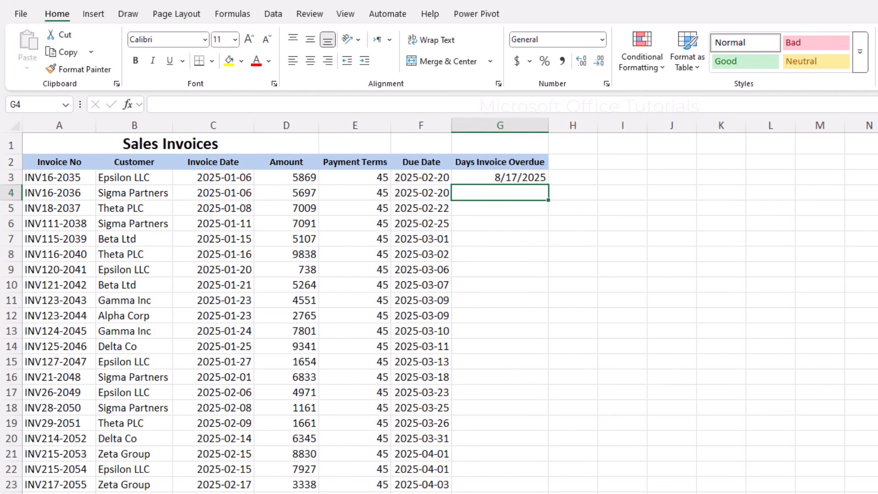
click(530, 178)
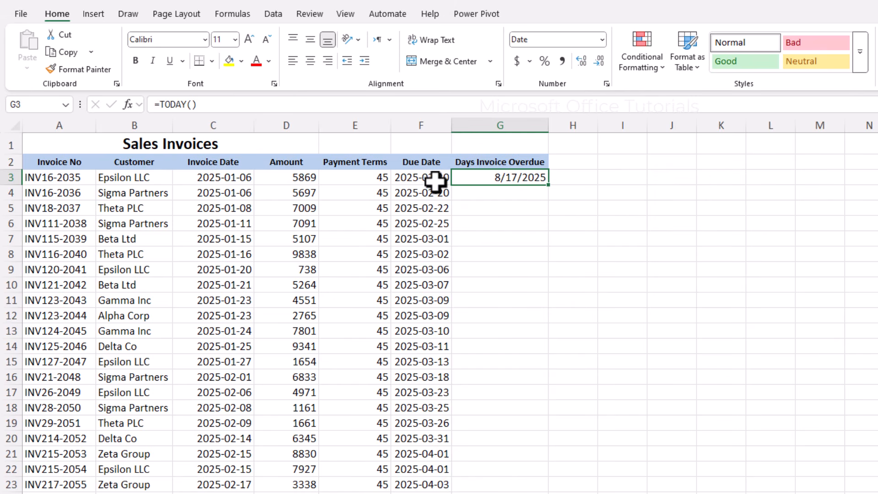
click(135, 177)
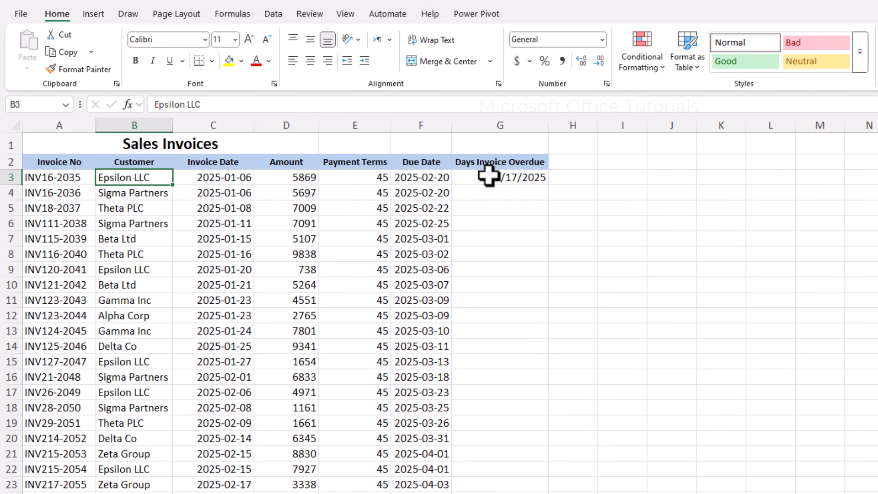
click(546, 177)
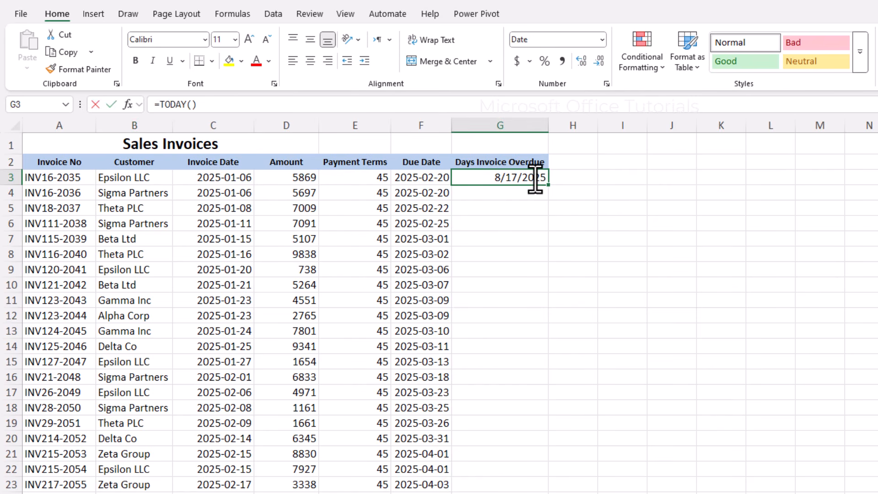
Change G3 to =TODAY()-F3 and format it as General, showing 178 days.
double_click(506, 180)
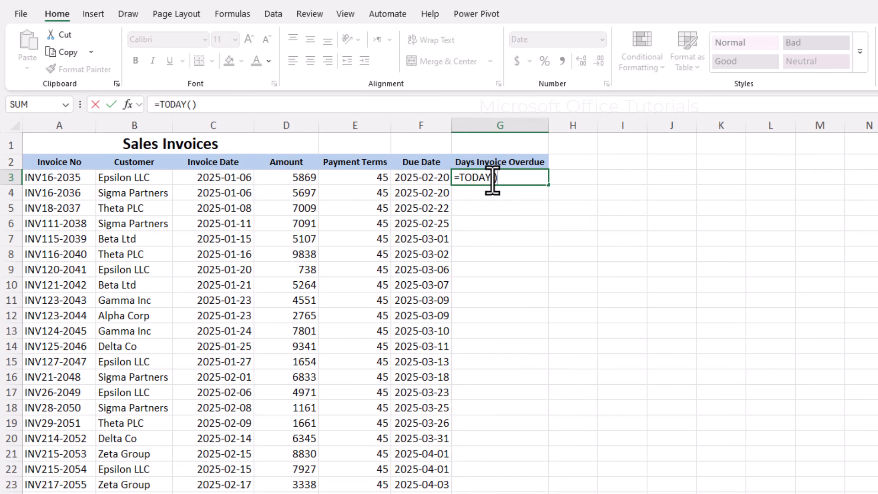
text(-)
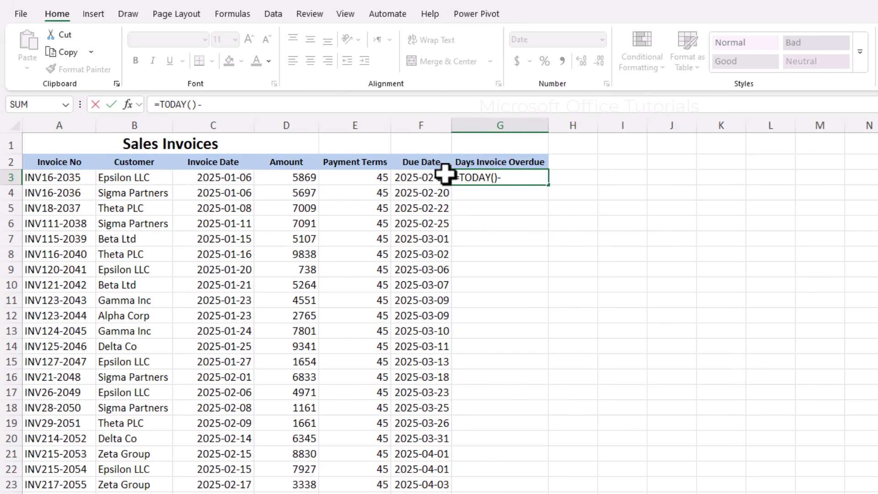
click(433, 177)
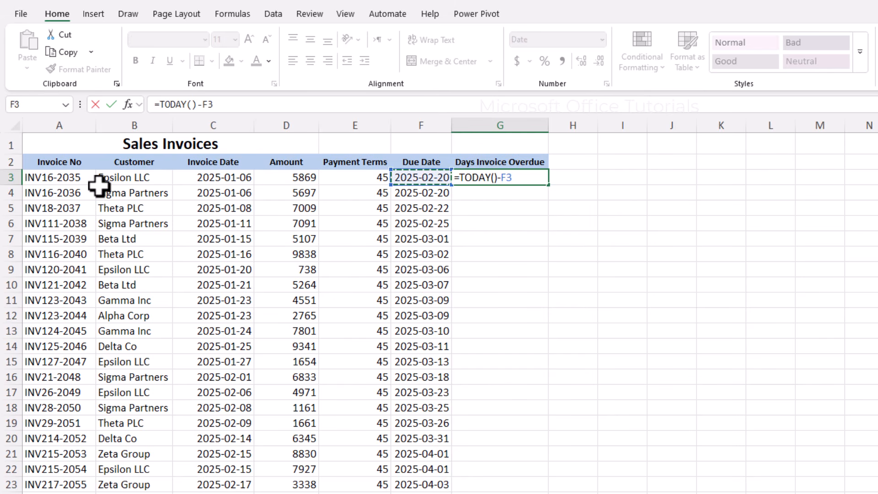
key(Return)
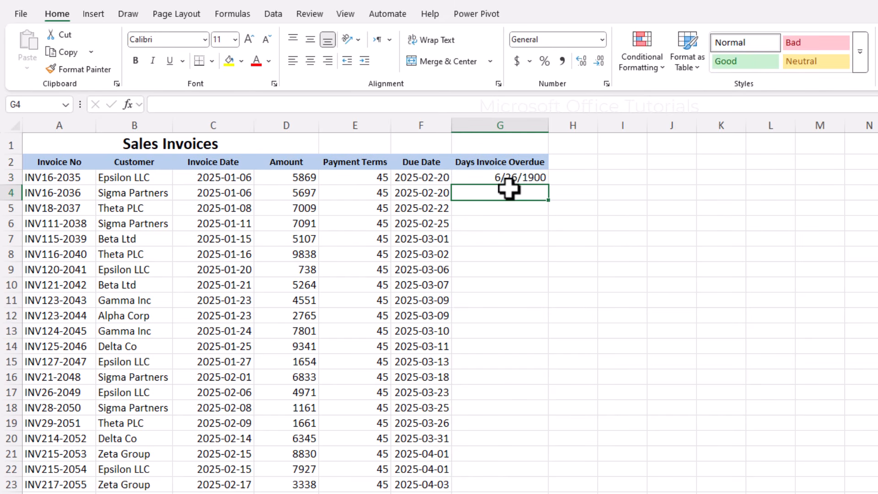
click(521, 177)
click(602, 39)
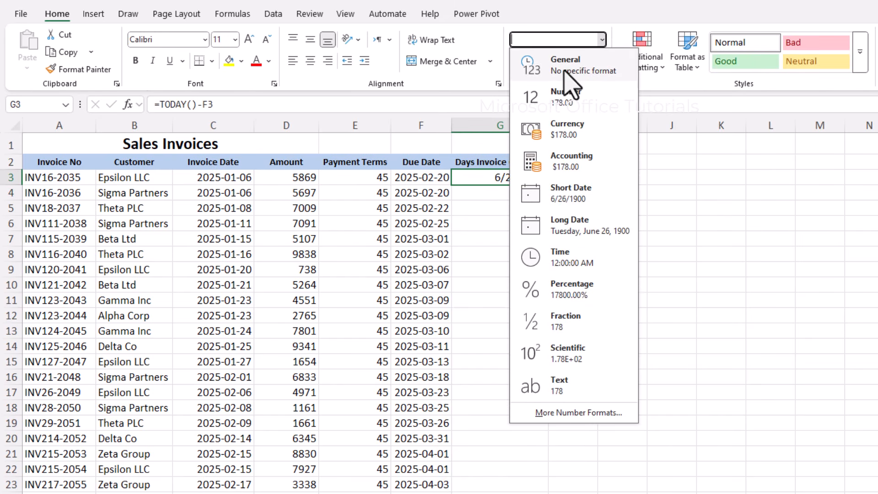
click(564, 71)
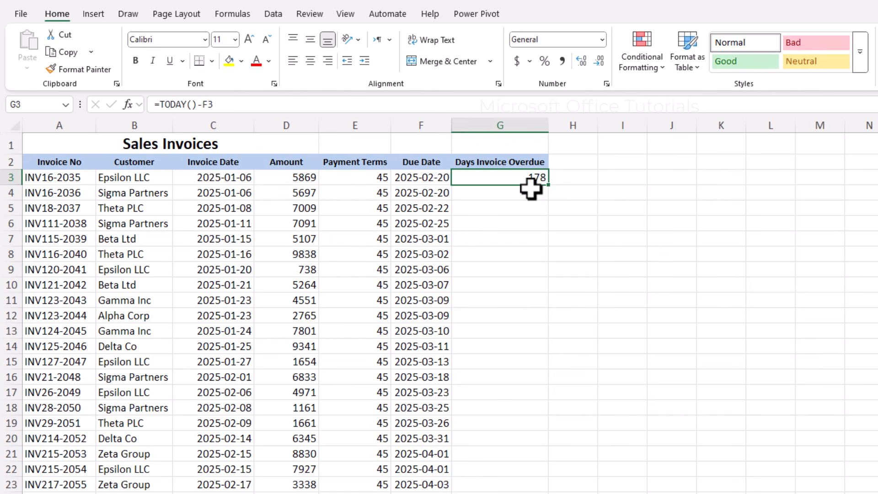
Review the first invoice's details alongside the finished days-overdue value in G3.
key(Return)
click(519, 177)
drag(110, 178, 384, 176)
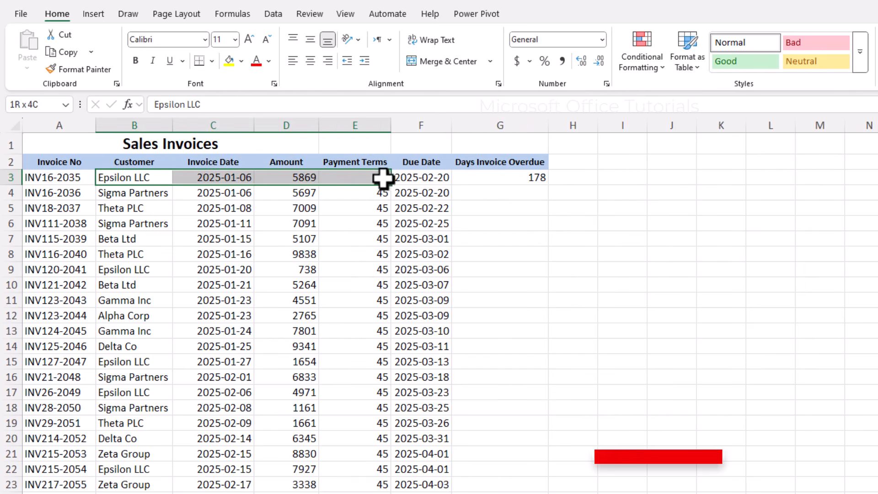
click(509, 181)
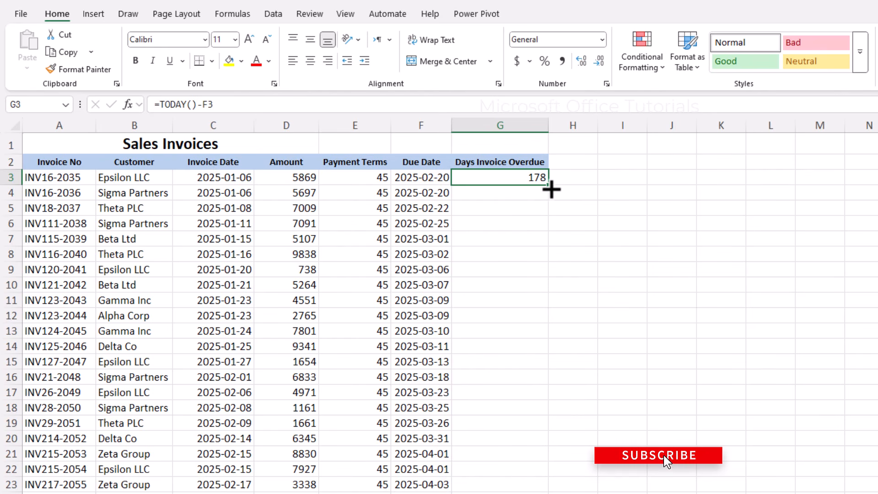
Copy the days-overdue formula from G3 down to every invoice row.
double_click(549, 185)
scroll(519, 219, down, 20)
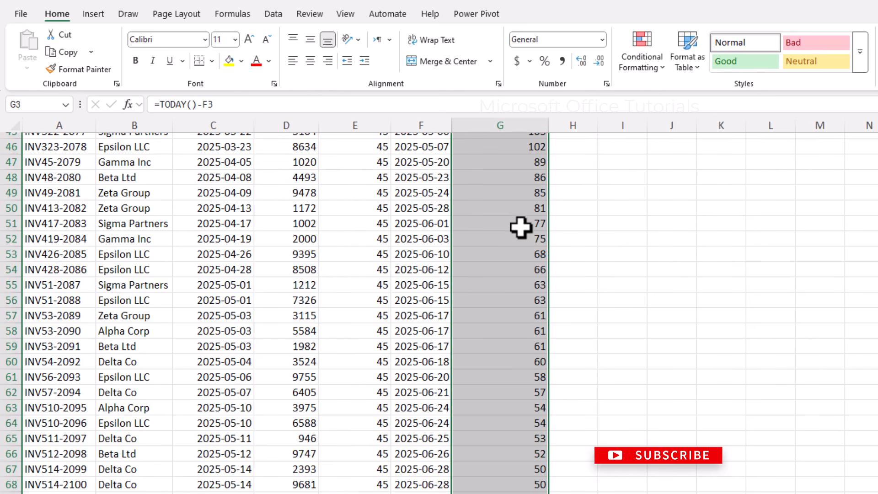
scroll(537, 306, up, 3)
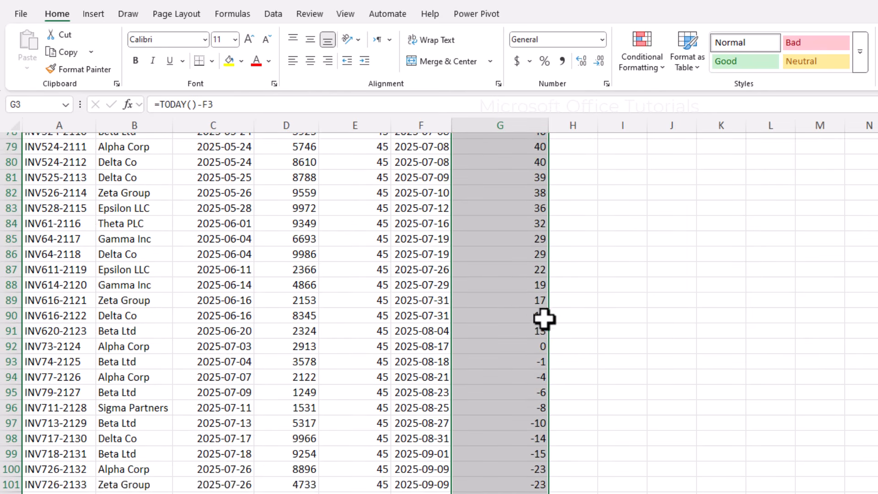
Inspect the negative values for not-yet-due invoices around rows 93–94, then return to the top.
click(541, 358)
drag(541, 358, 5, 493)
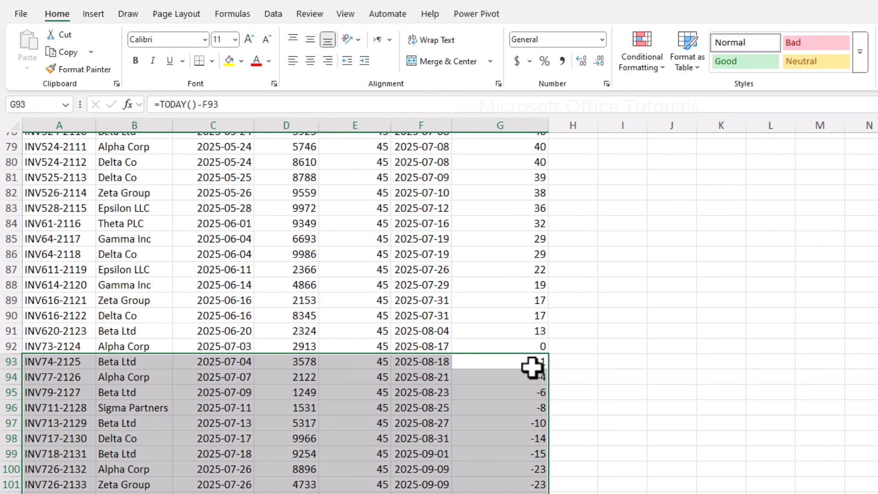
click(441, 367)
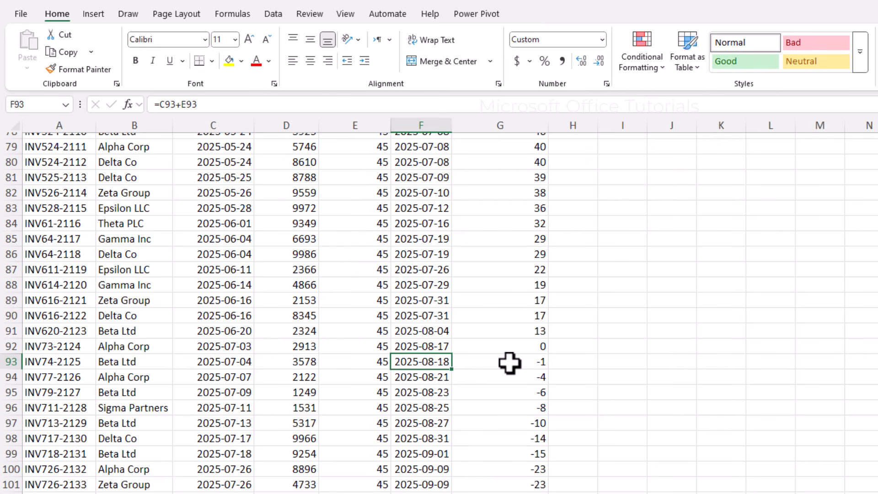
drag(534, 364, 52, 365)
drag(539, 378, 100, 382)
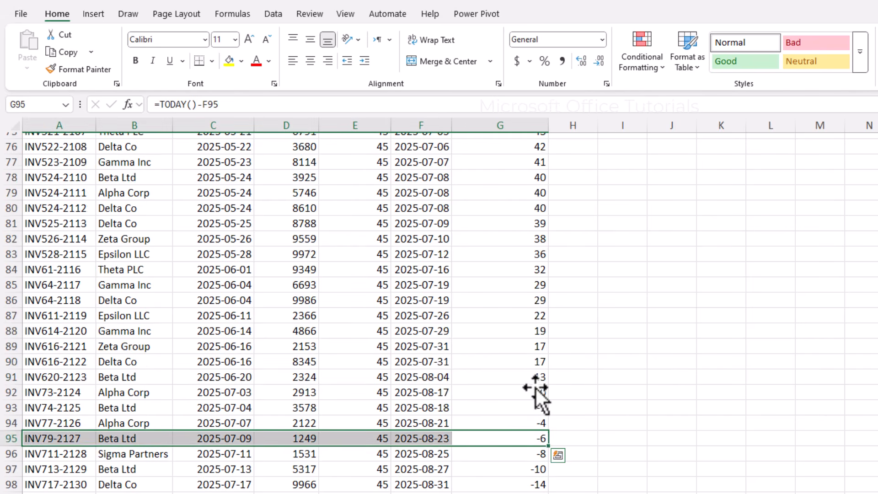
scroll(535, 390, down, 2)
scroll(534, 383, up, 12)
scroll(533, 377, up, 15)
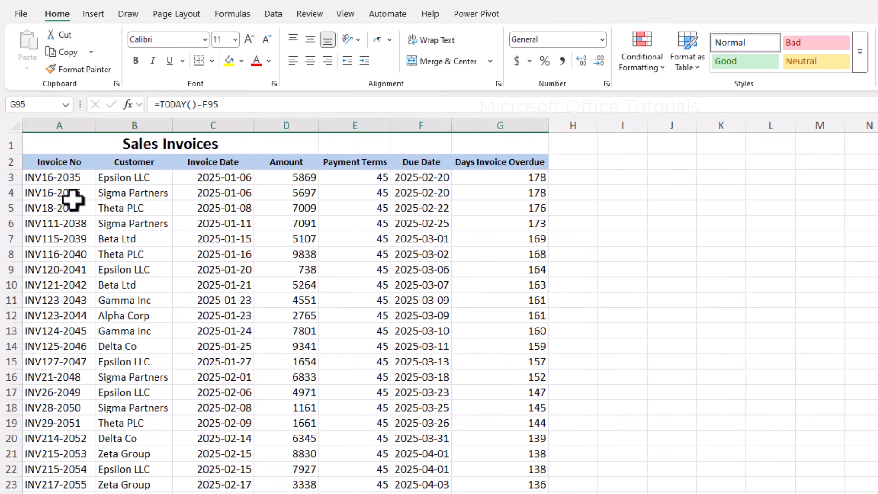
click(507, 219)
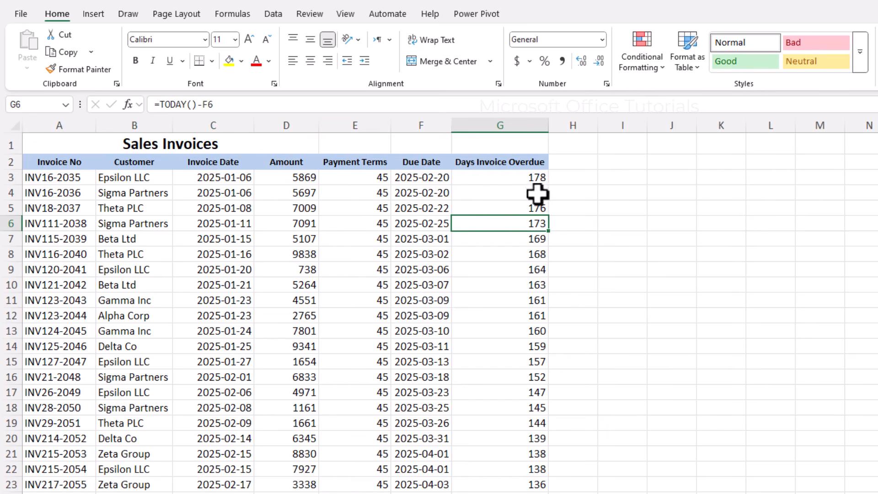
Add an Aging Bucket header in H2 and autofit column H.
click(563, 166)
text(Aging)
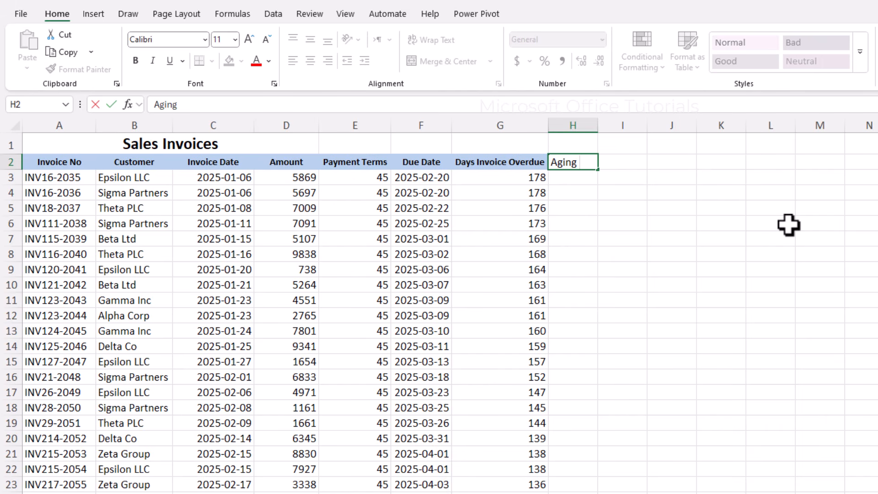
text( Bucket)
key(Return)
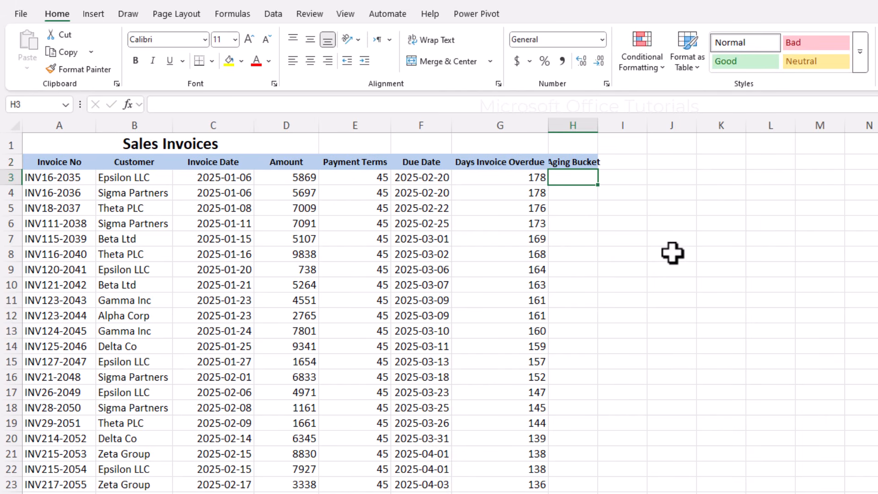
double_click(598, 126)
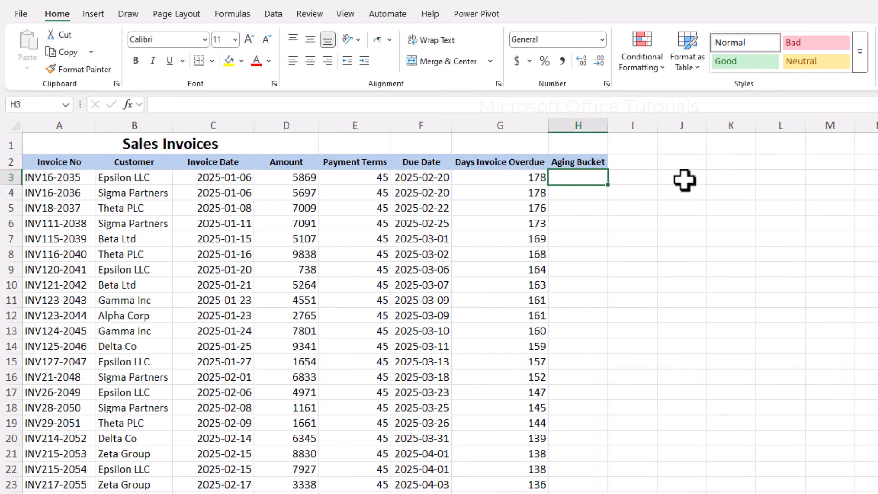
Enter the day thresholds 0, 30, 60, 90 and 120 into J3:J7.
click(685, 180)
text(0)
key(Return)
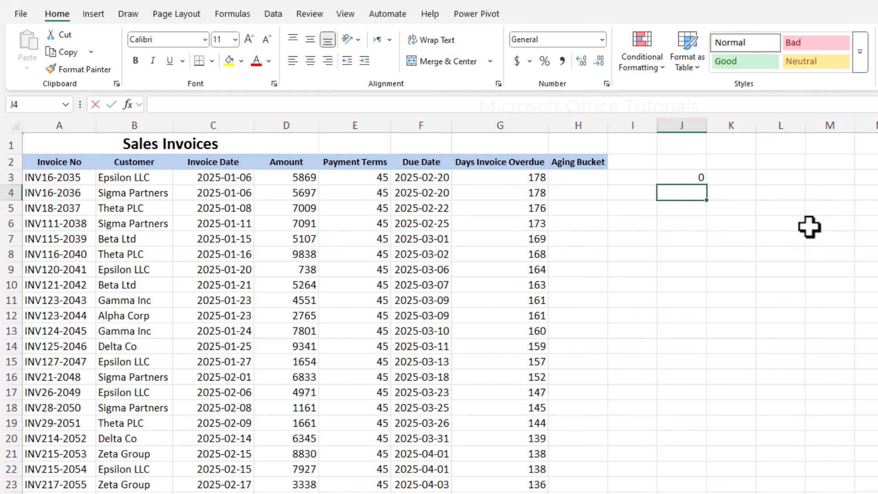
text(30)
key(Return)
text(60)
key(Return)
text(90)
key(Return)
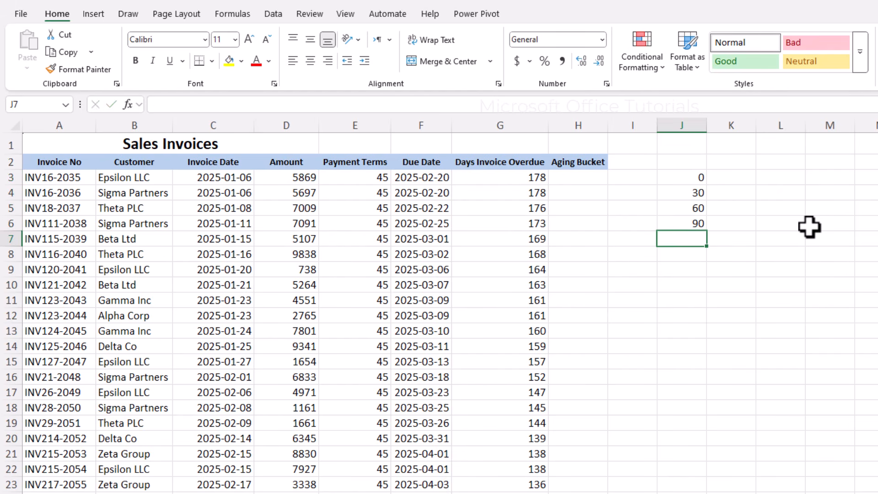
text(120)
key(Return)
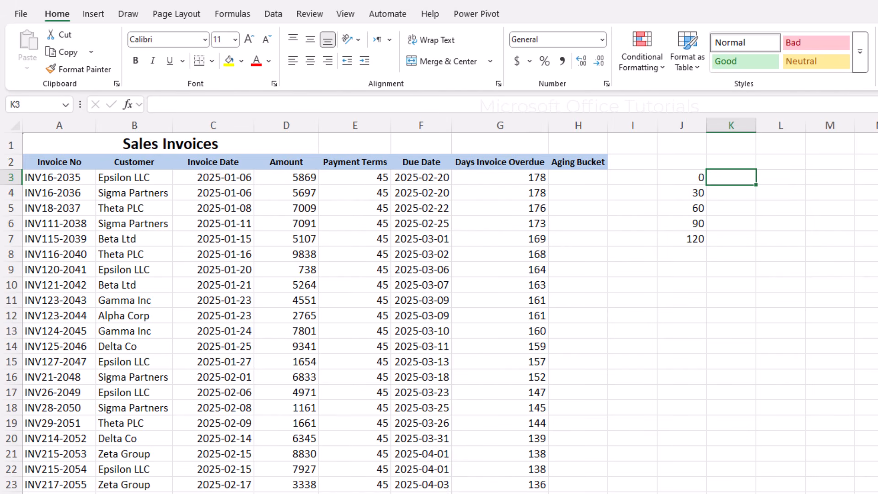
Type the six overdue labels, Not Yet oVerdue through Over 120 Days Overdue, into K3:K8.
text(Not Yet oVer)
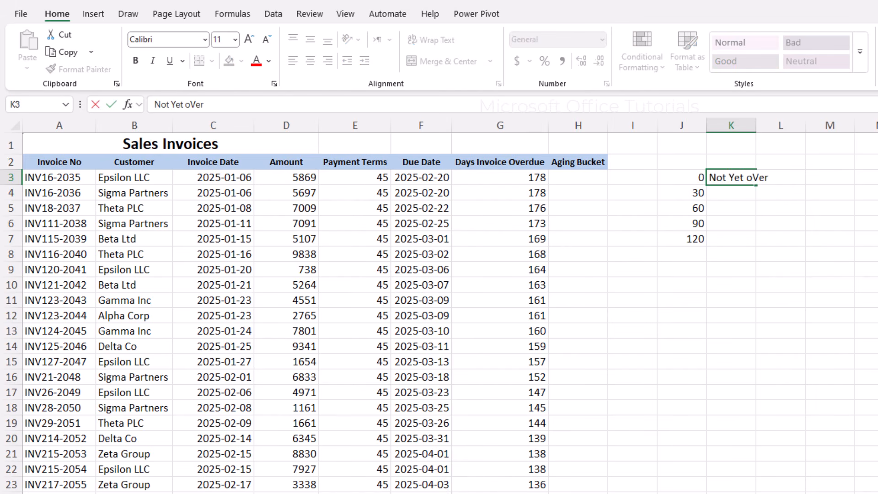
text(due)
key(Return)
text(1-)
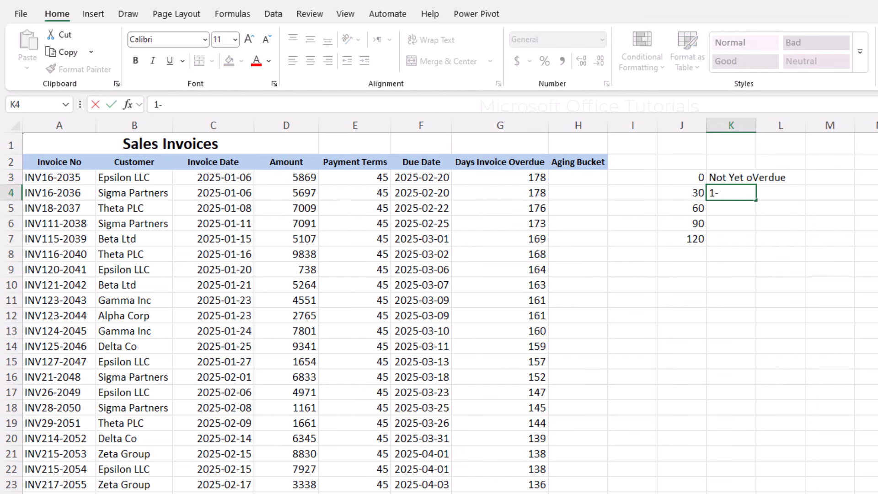
text(30 Days Overd)
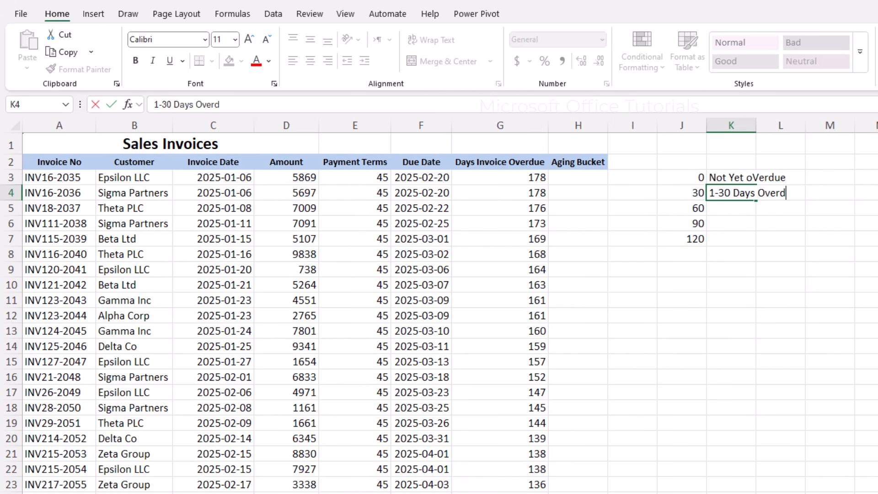
text(ue)
key(Return)
text(6)
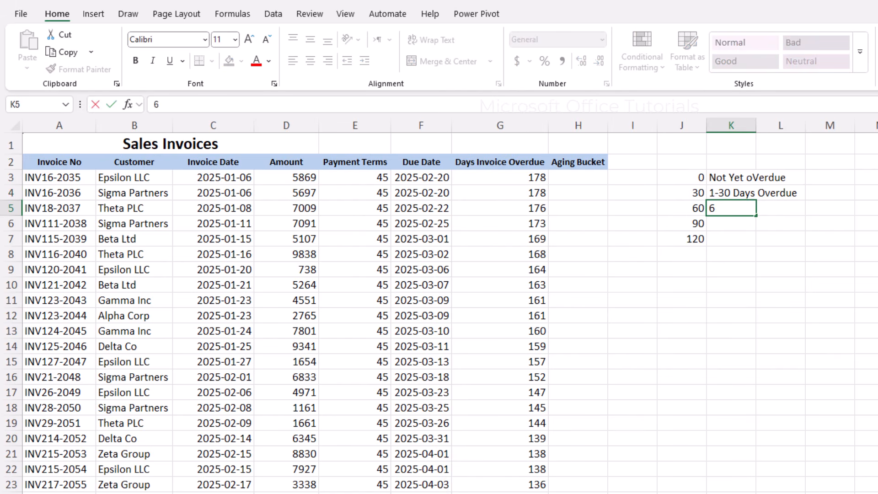
text(1-60 Days Overdue)
key(Return)
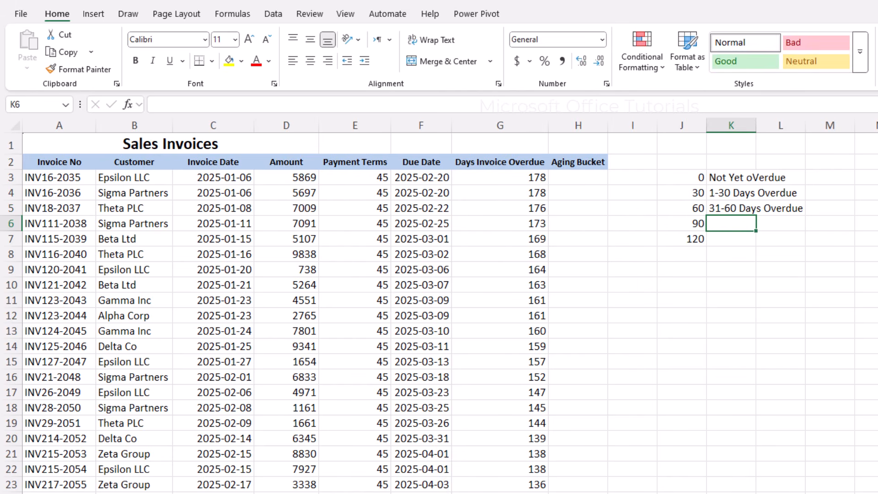
text(61-90 Days Overdue)
key(Return)
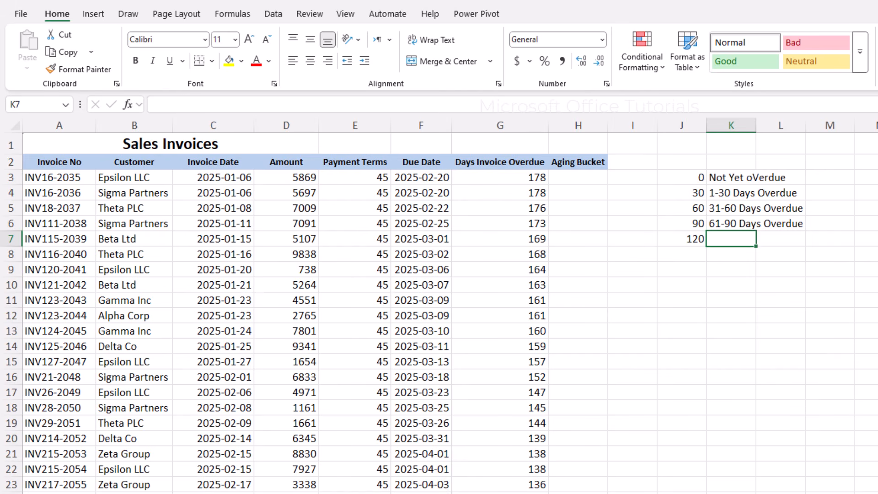
text(91-120)
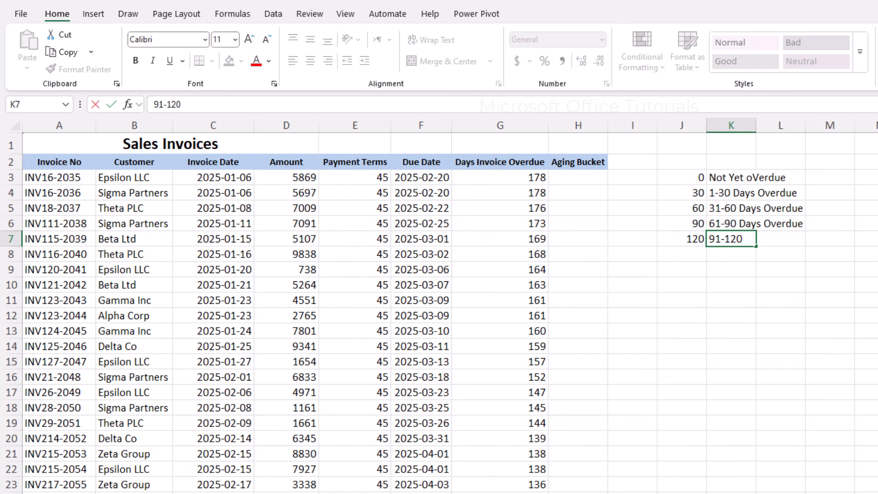
text( Days Overdue)
key(Return)
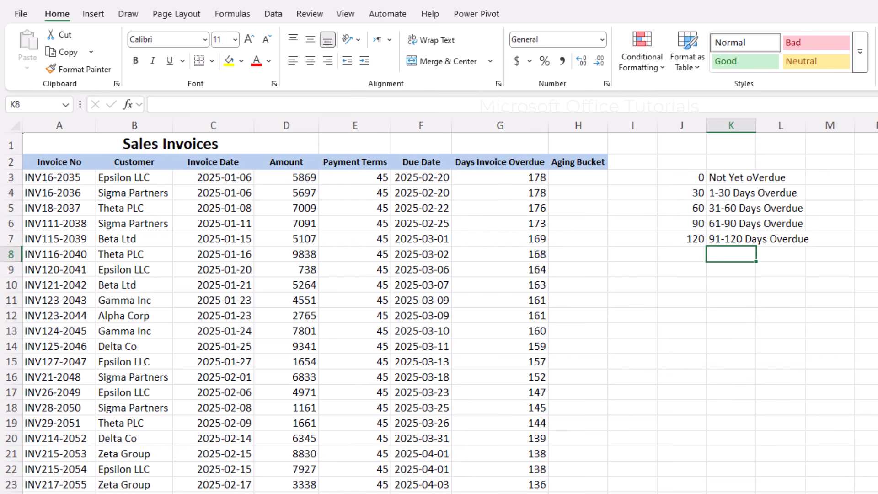
text(Over 12)
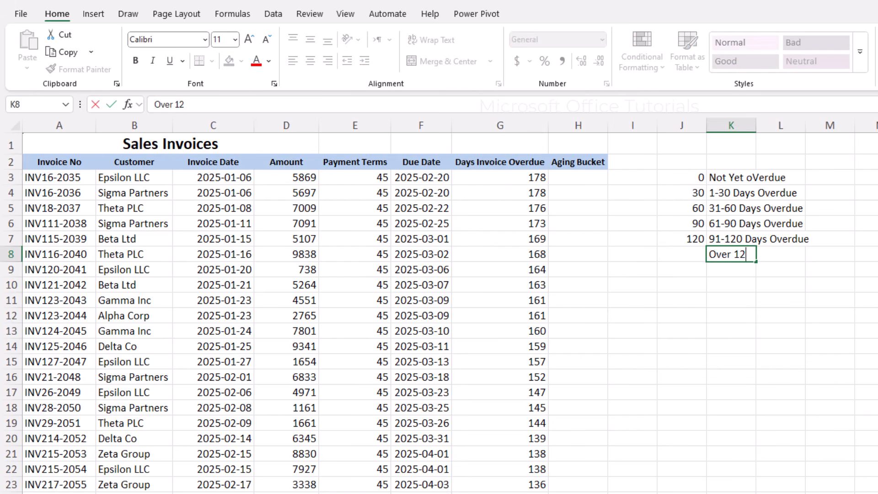
text(0 Days Overdue)
key(Return)
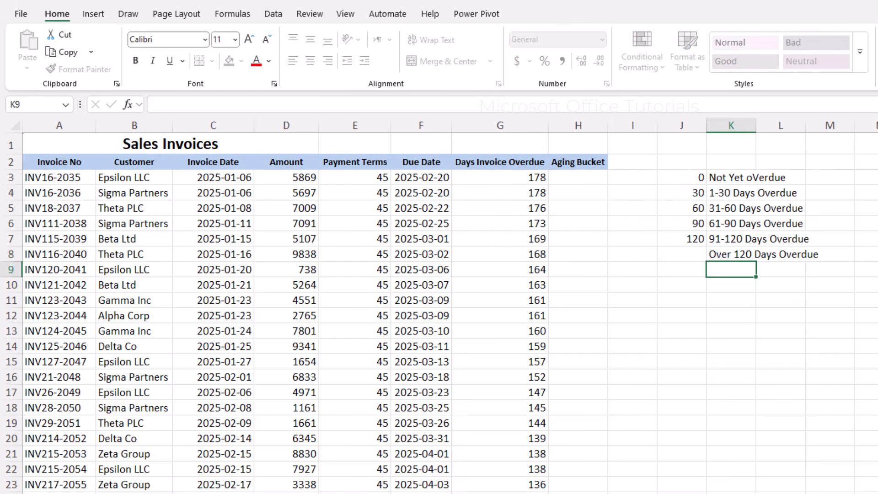
drag(702, 179, 732, 255)
drag(586, 180, 288, 179)
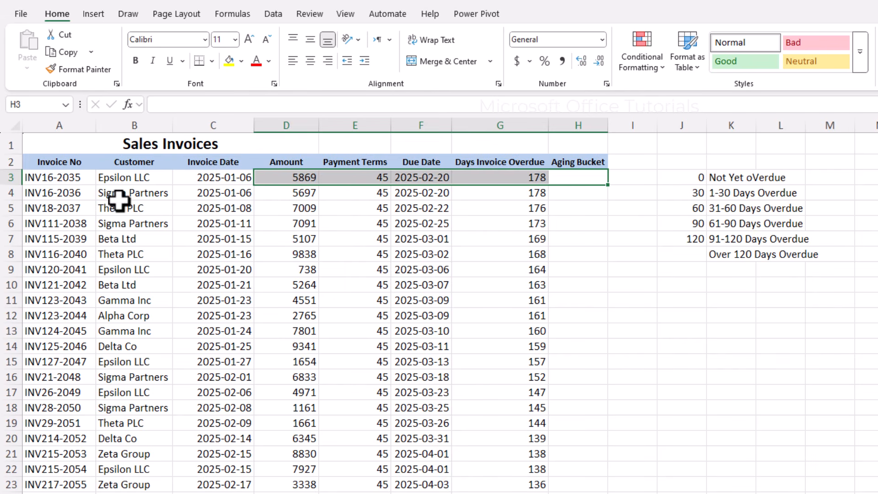
Begin H3 with =IF(G3<=J3,K3, returning Not Yet oVerdue for invoices not overdue.
click(578, 178)
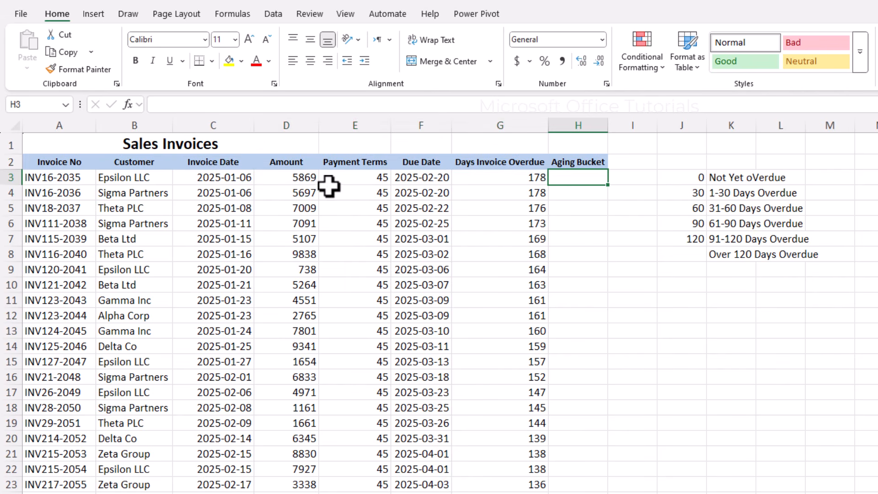
text(=)
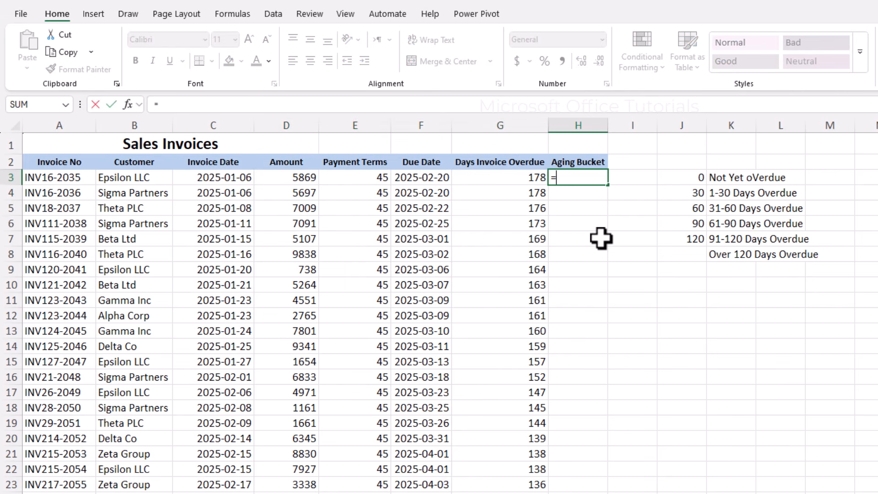
text(IF()
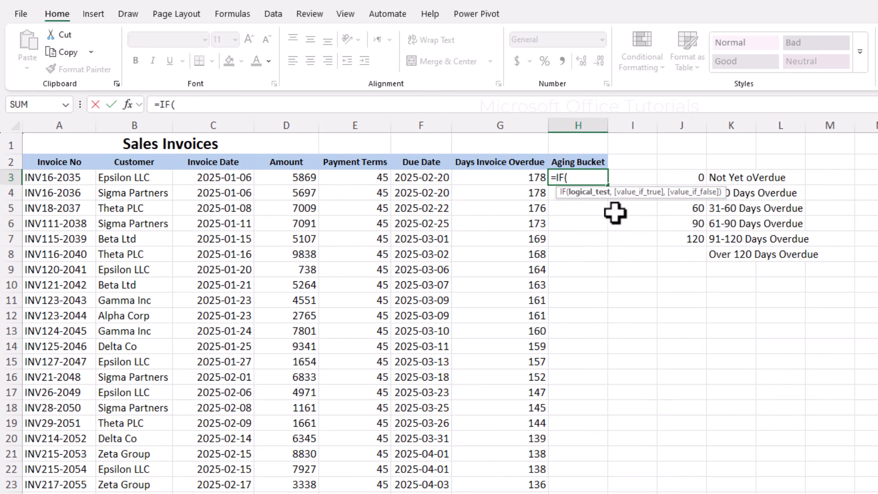
drag(622, 198, 637, 332)
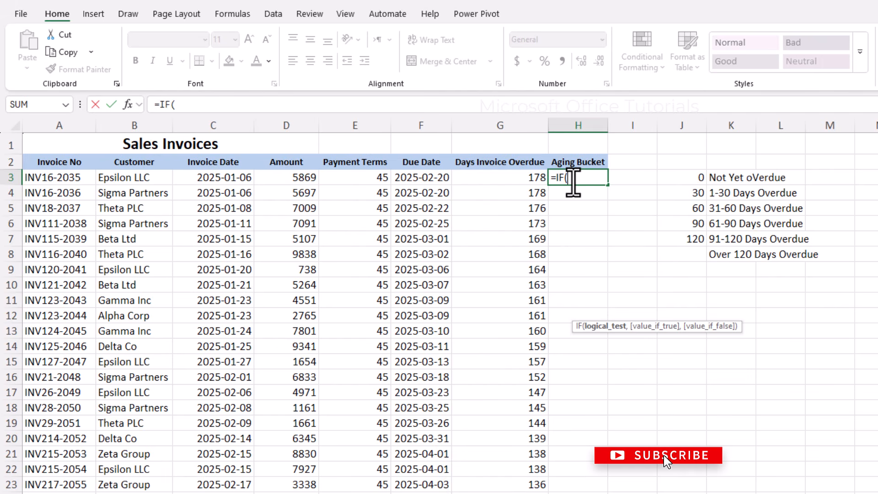
click(529, 177)
text(<=)
click(700, 176)
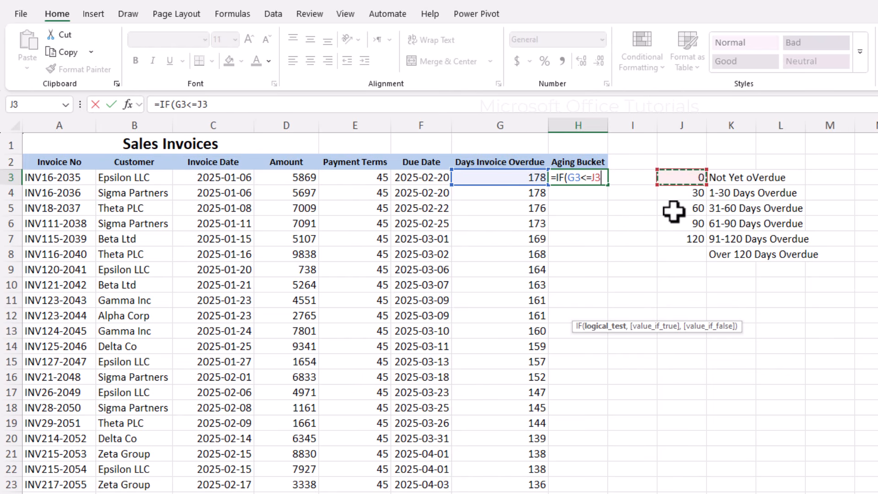
text(,)
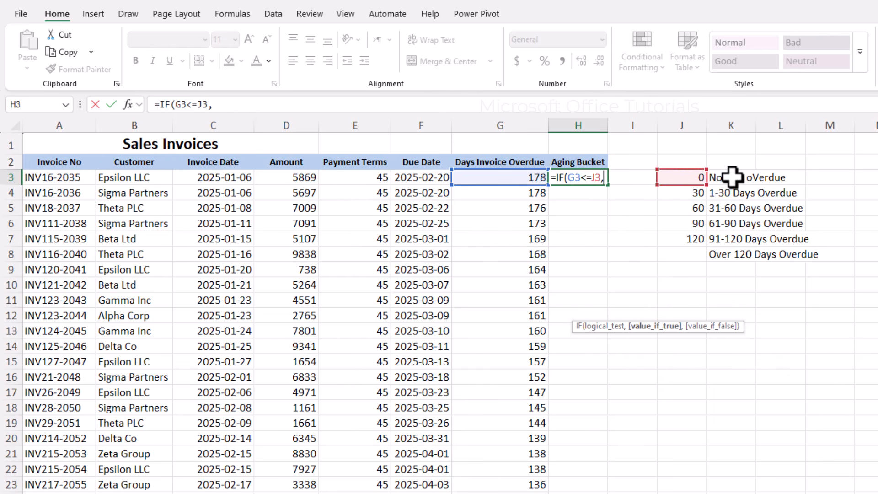
click(734, 178)
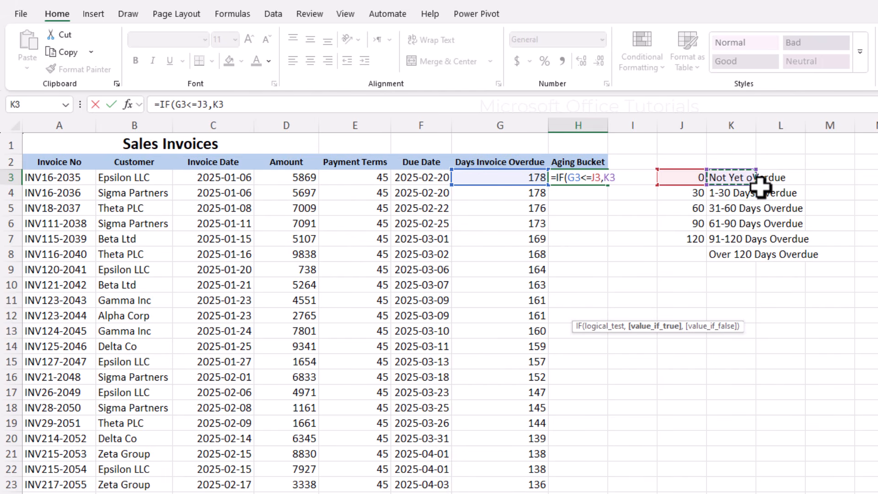
Nest IF tests of G3 against J4 and J5, returning the K4 and K5 labels.
text(,IF()
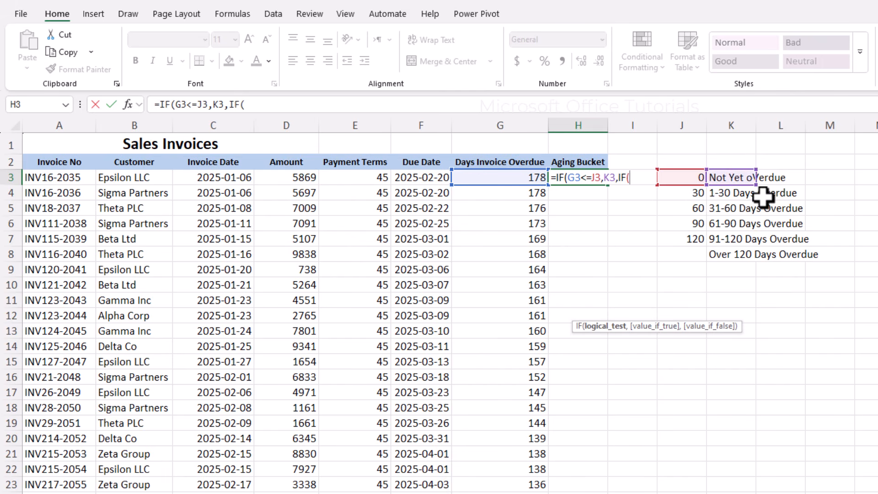
click(526, 178)
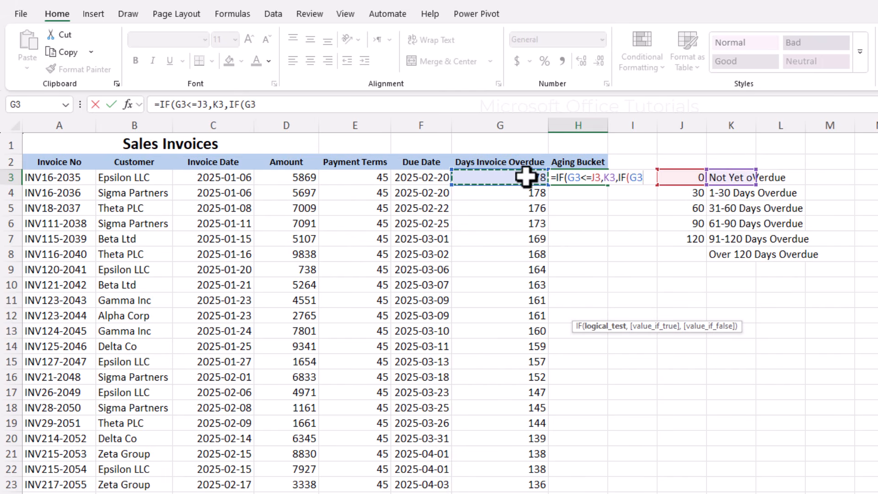
text(<=)
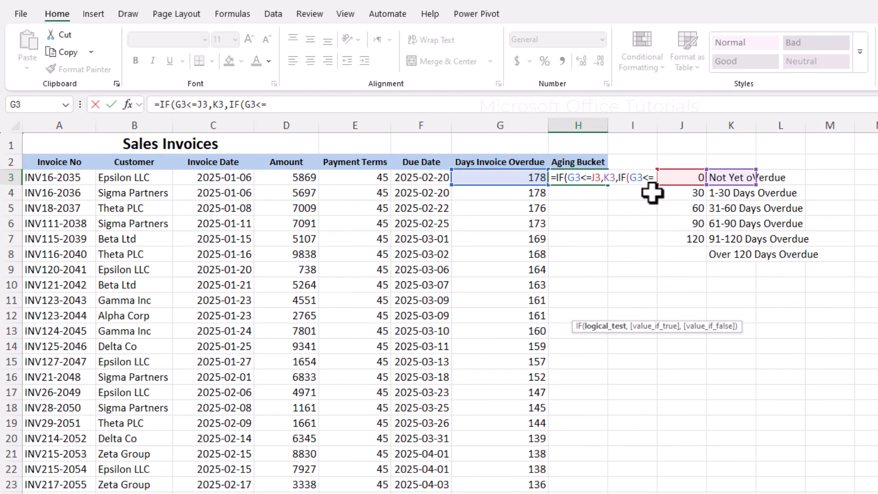
click(683, 193)
text(,)
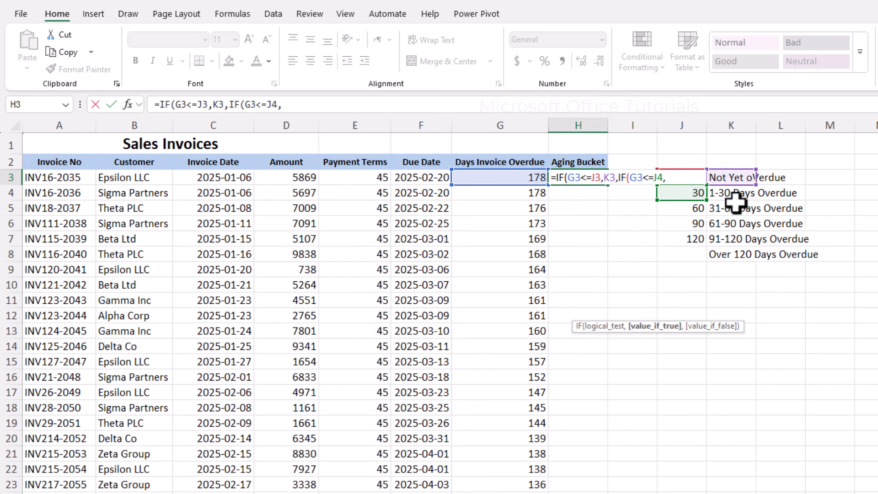
click(732, 193)
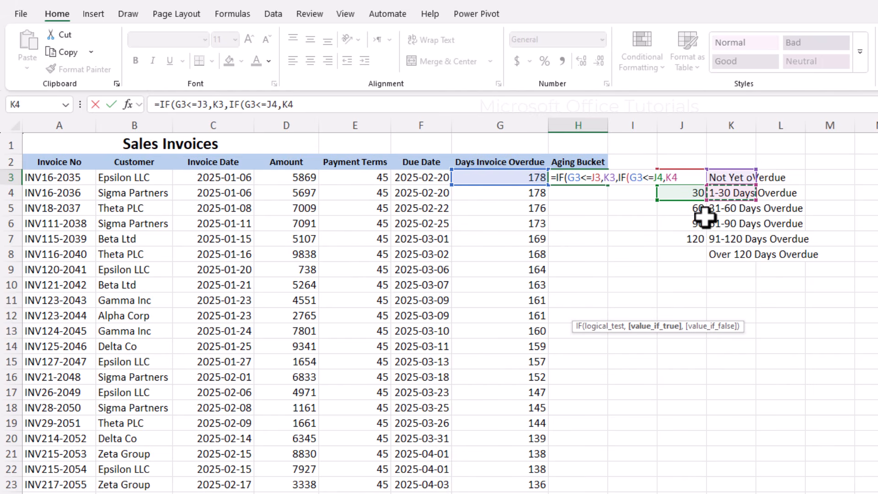
text(,if()
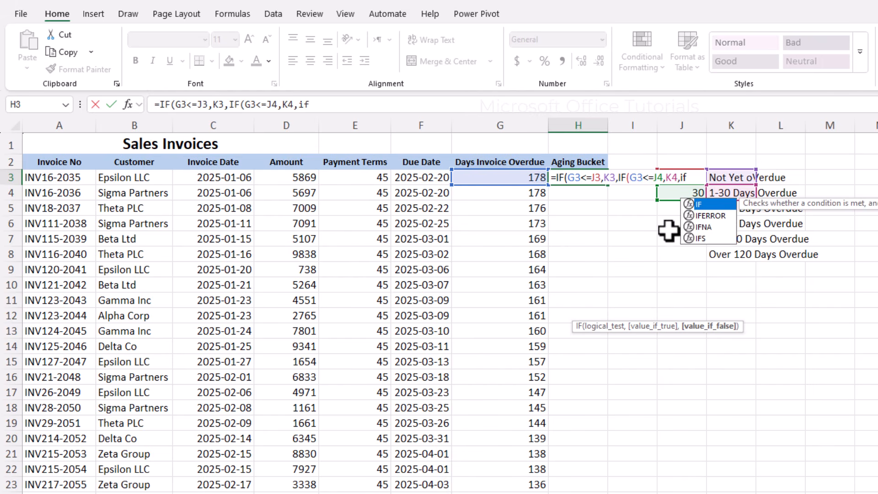
click(529, 177)
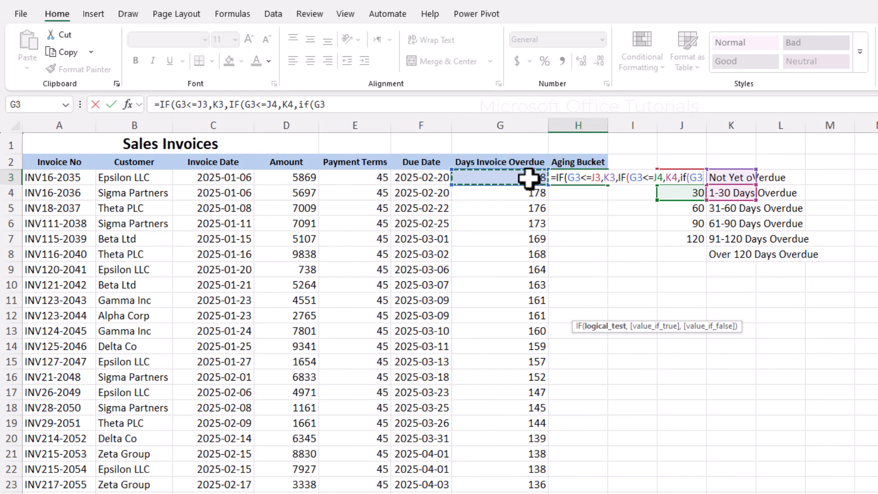
text(<=)
click(693, 213)
text(,)
click(726, 207)
Add a nested IF testing G3<=J6 that returns the 61-90 Days Overdue label.
text(,)
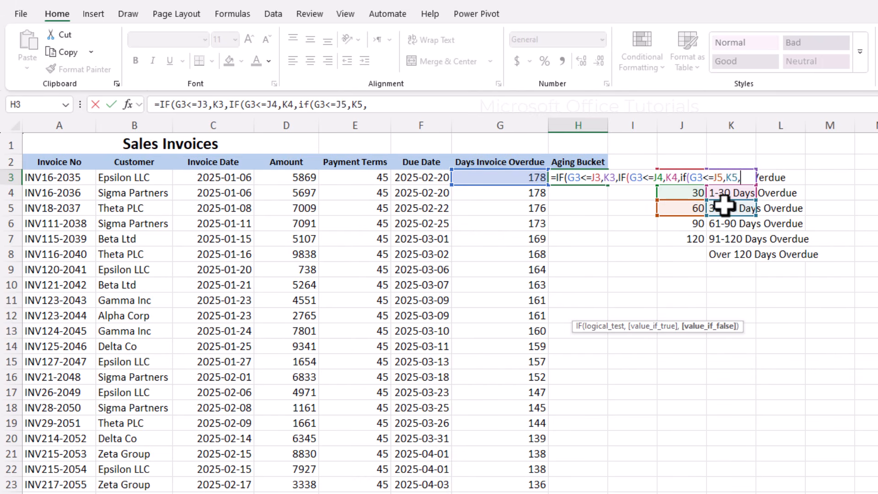
text(if()
click(496, 178)
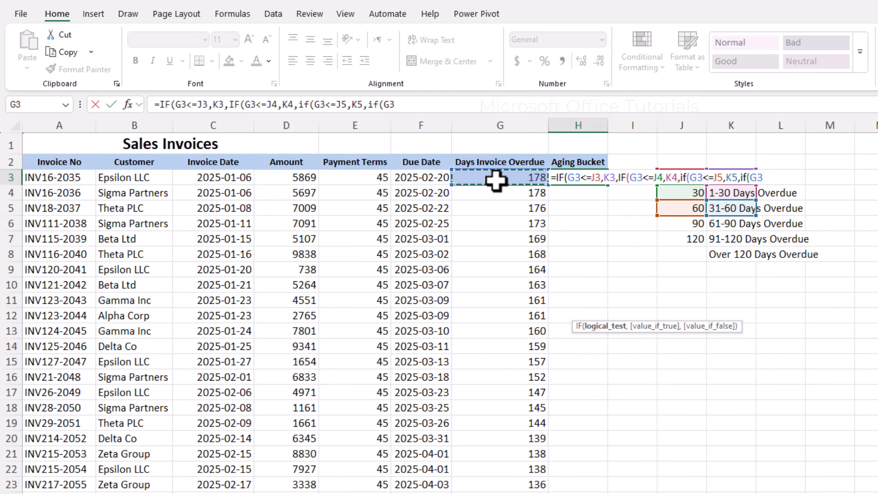
text(<=)
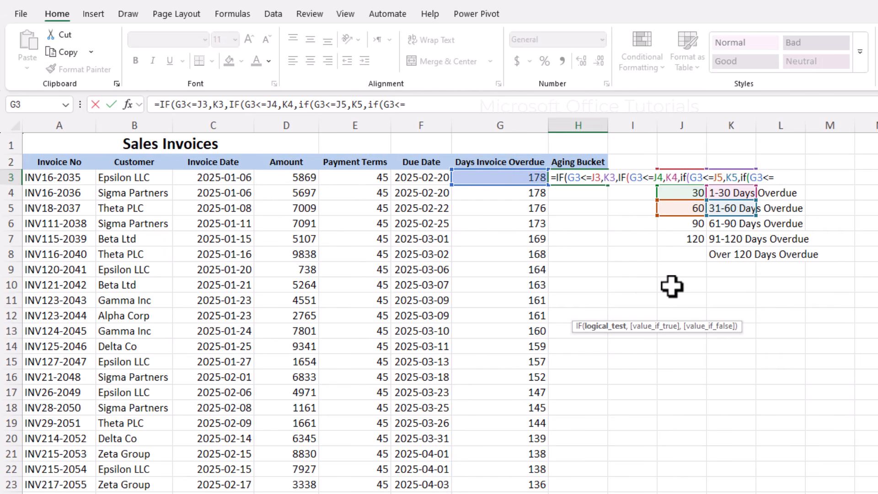
click(689, 223)
text(,)
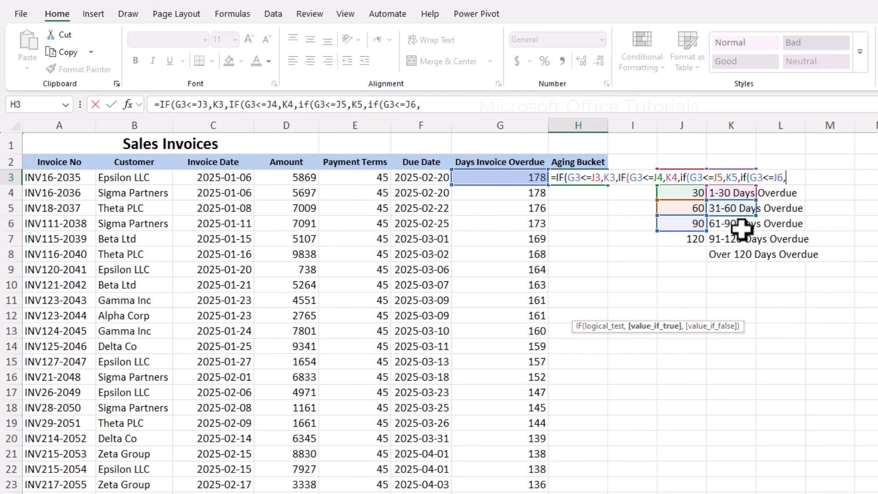
click(732, 224)
Add the last test G3<=J7 returning K7, with K8 as fallback, and close the formula.
text(,if()
click(533, 178)
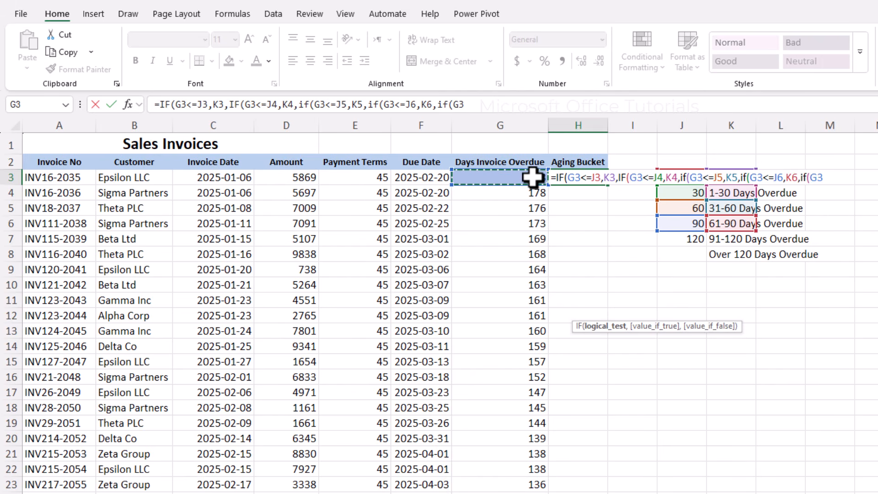
text(<=)
click(682, 242)
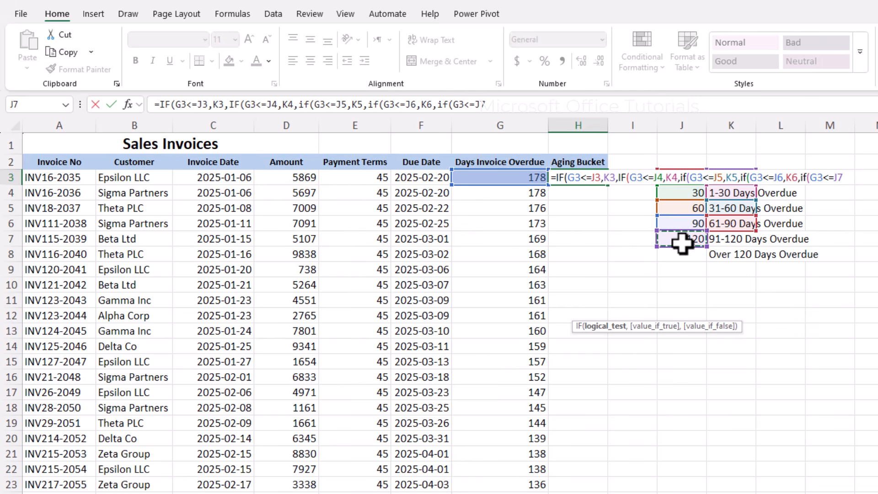
text(,)
click(729, 239)
text(,)
click(740, 252)
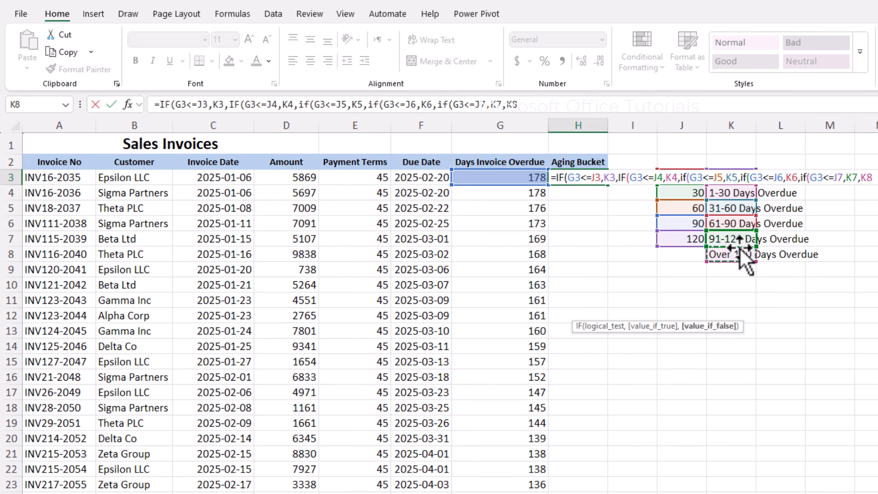
text()))))
key(Return)
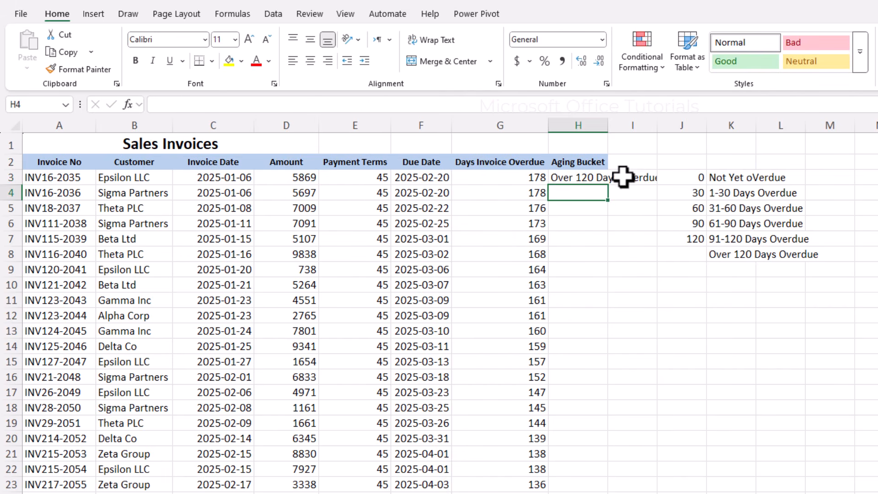
Autofit column H and review the formulas in E3, G3 and H3.
double_click(608, 124)
click(378, 179)
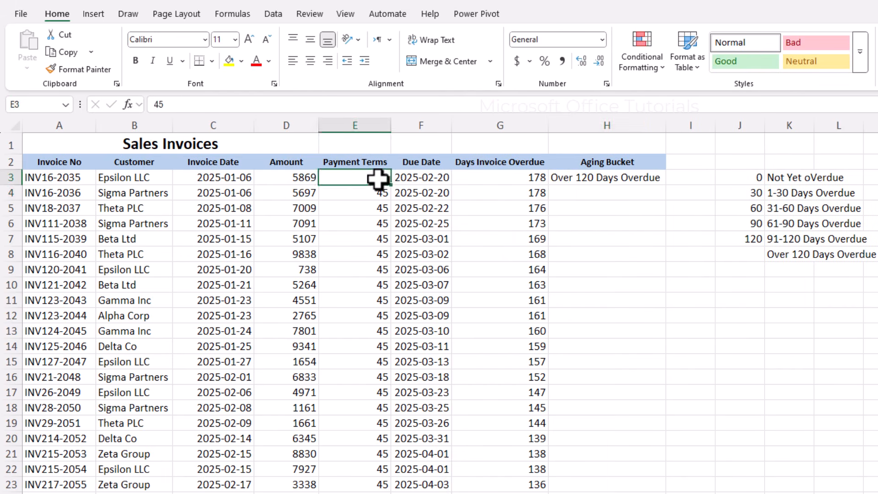
click(501, 177)
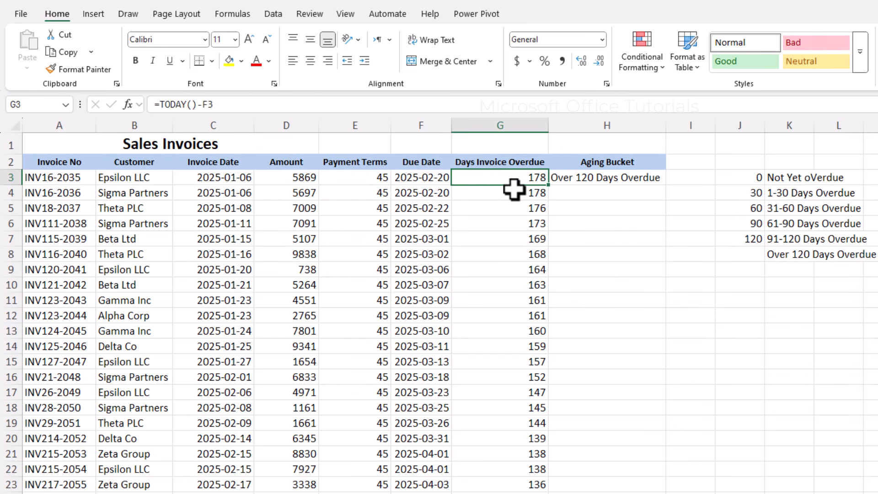
click(577, 179)
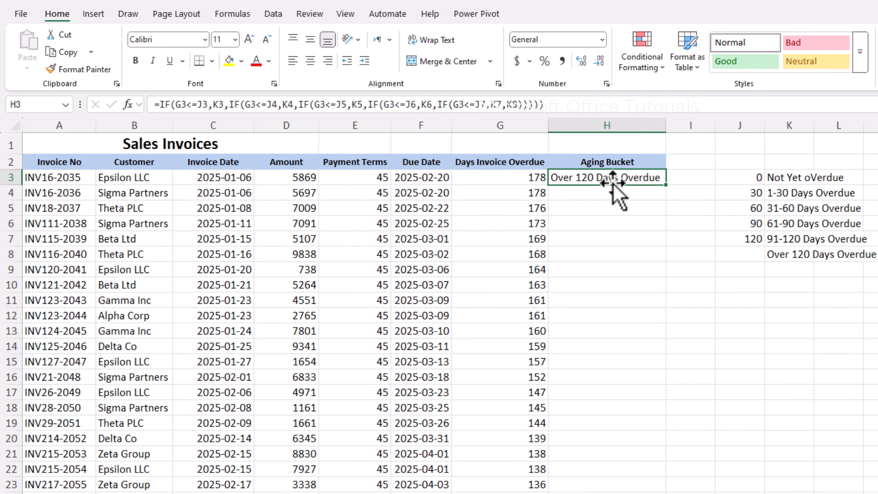
Make every J and K threshold reference in H3's aging formula absolute with F4.
double_click(630, 178)
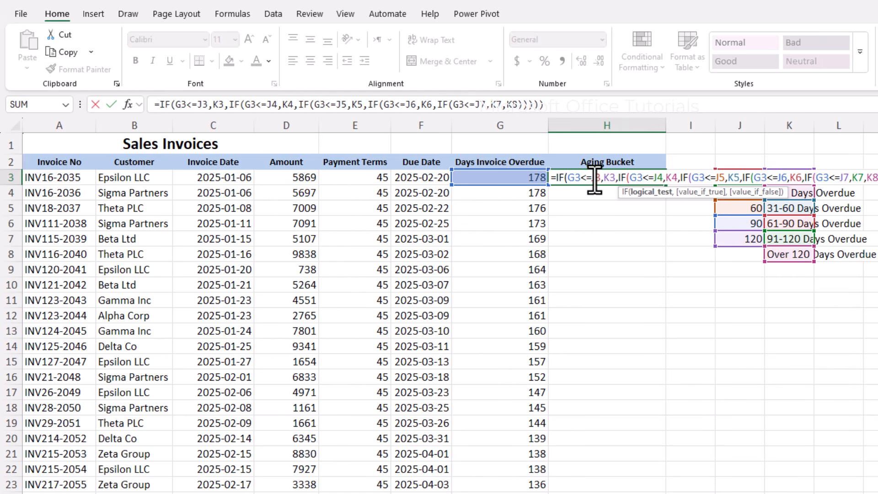
click(596, 180)
key(F4)
double_click(622, 180)
key(F4)
click(683, 181)
key(F4)
click(708, 180)
key(F4)
click(854, 180)
key(F4)
click(877, 180)
key(F4)
click(877, 180)
key(F4)
click(877, 180)
key(F4)
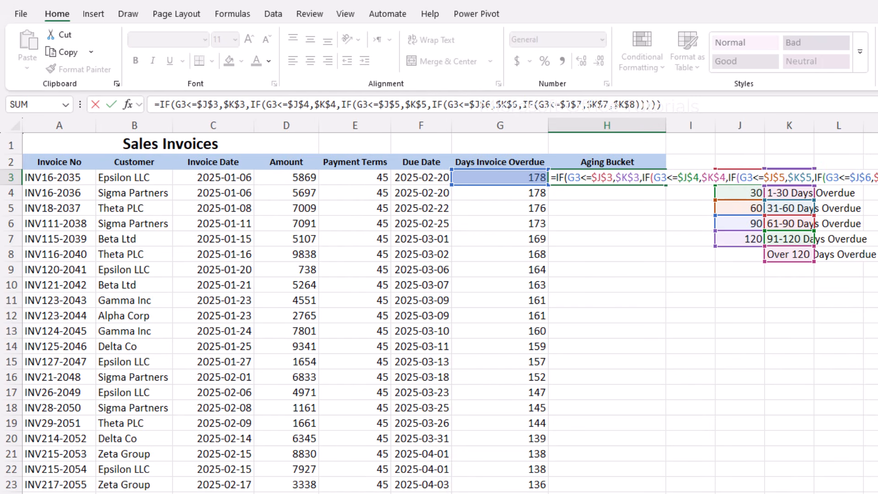
key(Return)
Fill H3's aging formula down column H and check the rows from 93 down.
click(661, 178)
double_click(665, 184)
scroll(650, 201, down, 15)
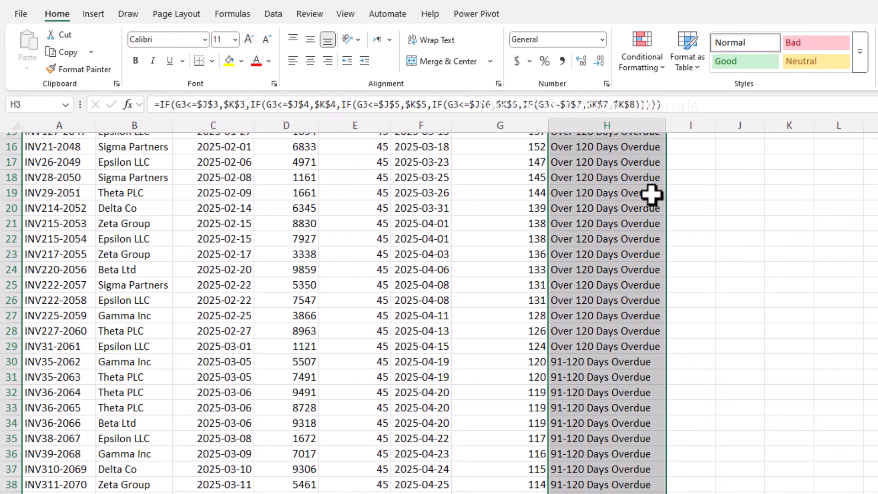
scroll(638, 223, down, 9)
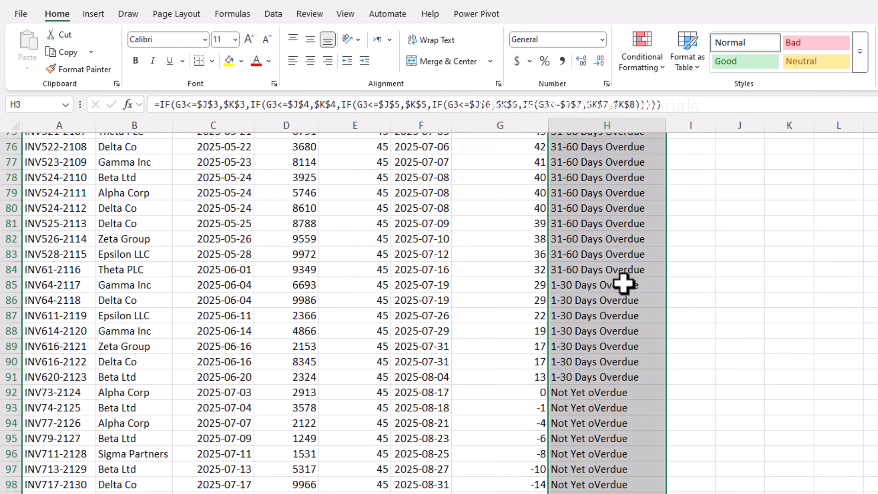
scroll(597, 229, up, 5)
scroll(348, 249, down, 9)
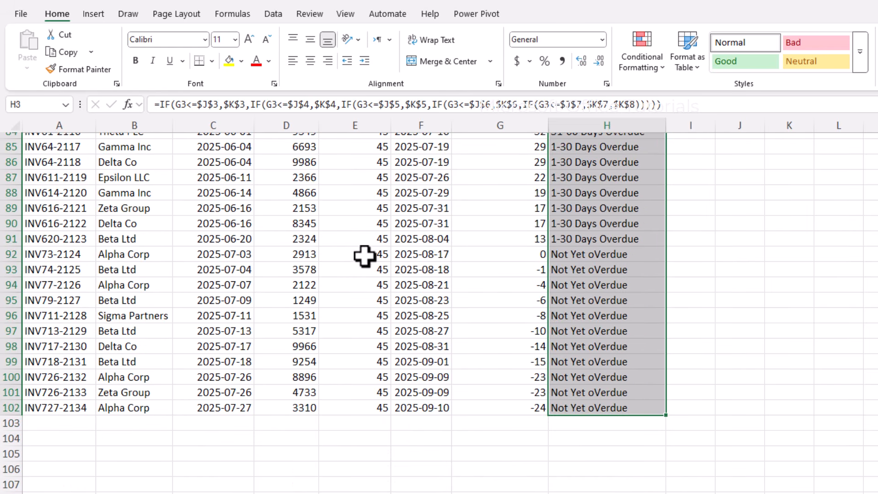
scroll(517, 289, up, 1)
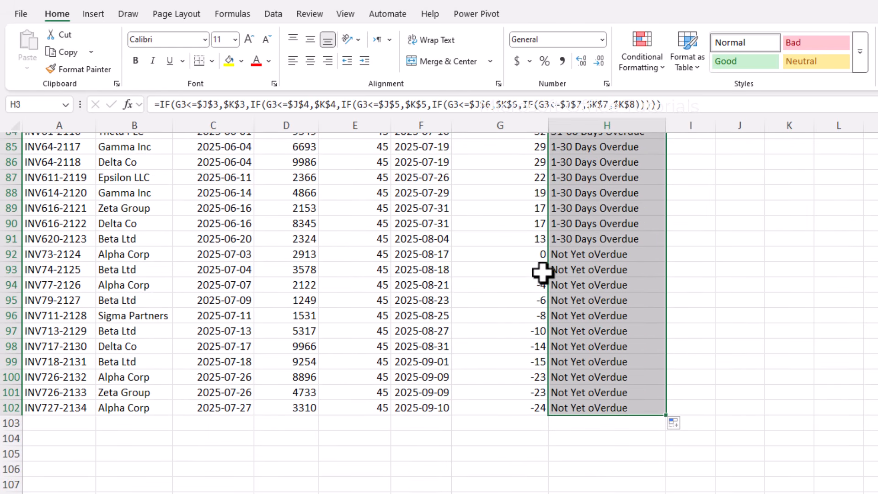
click(541, 268)
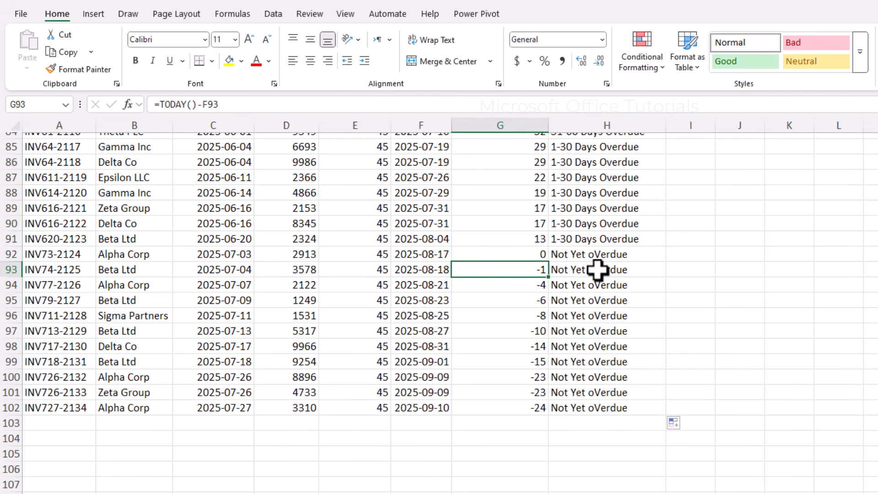
drag(67, 269, 592, 407)
Merge and centre the Sales Invoices title across A1:H1.
scroll(588, 405, up, 1)
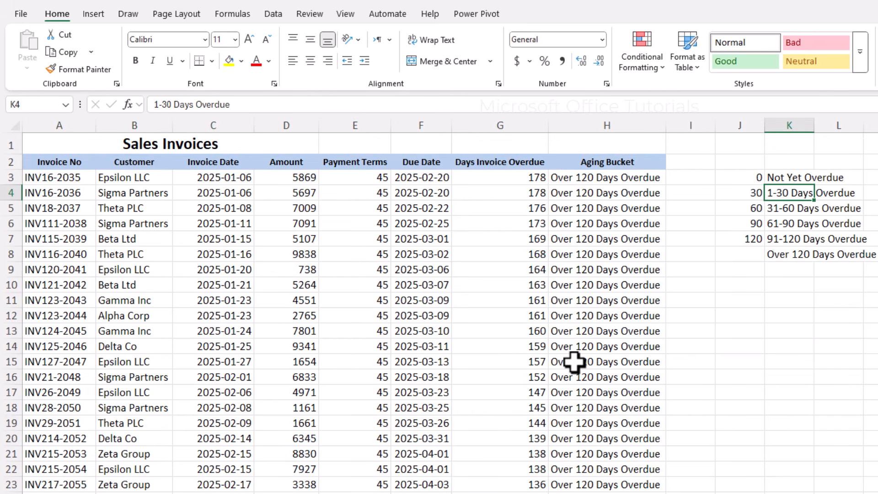
drag(198, 143, 565, 138)
click(447, 65)
click(447, 64)
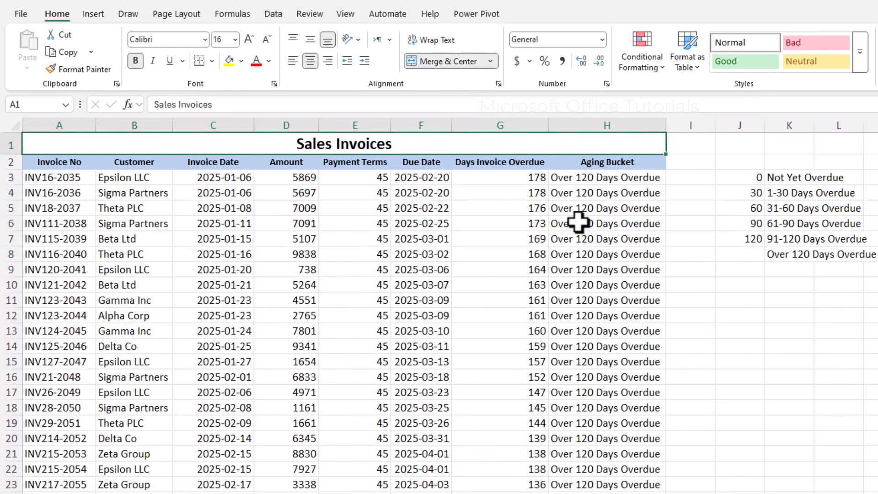
click(416, 269)
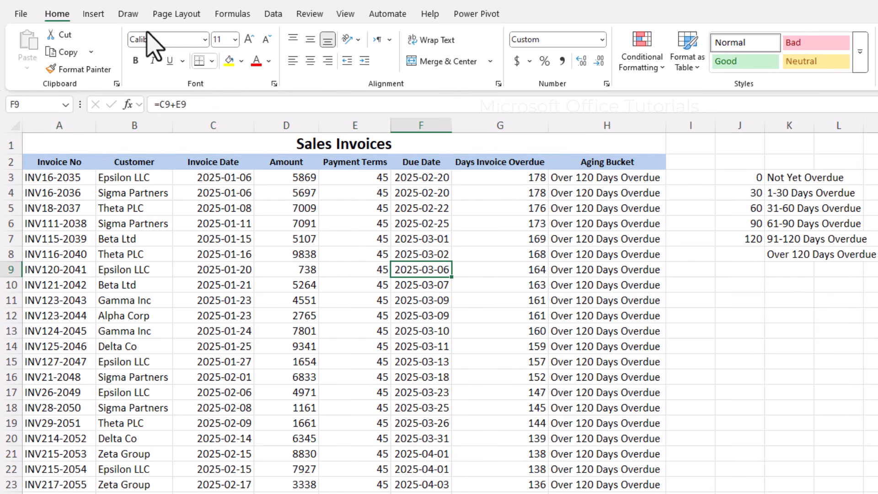
Insert a PivotTable on a new sheet with Customer as rows and Sum of Amount as values.
click(94, 14)
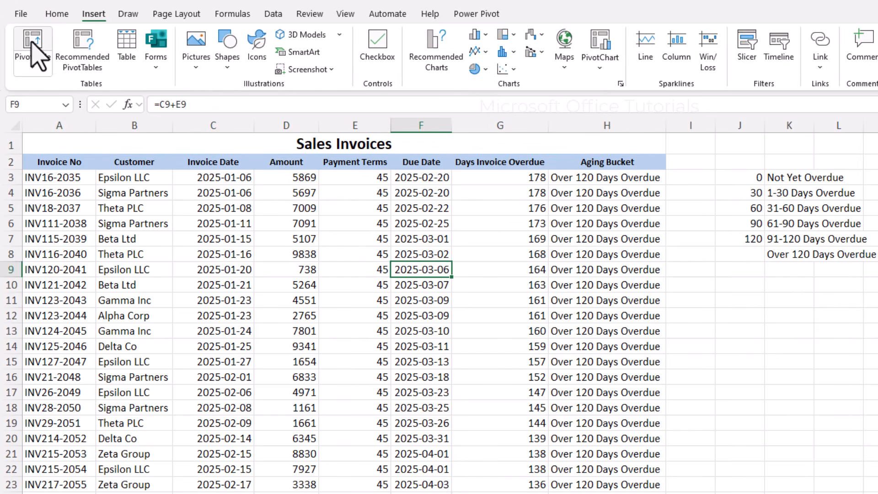
click(32, 40)
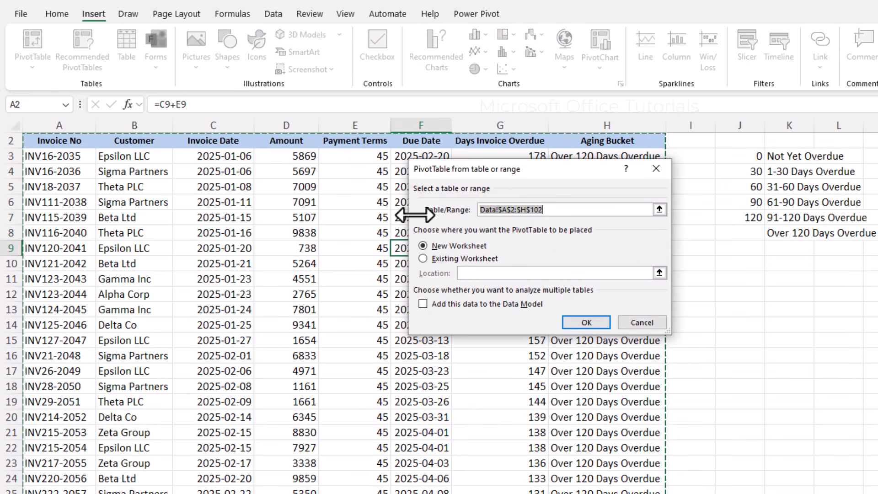
click(595, 320)
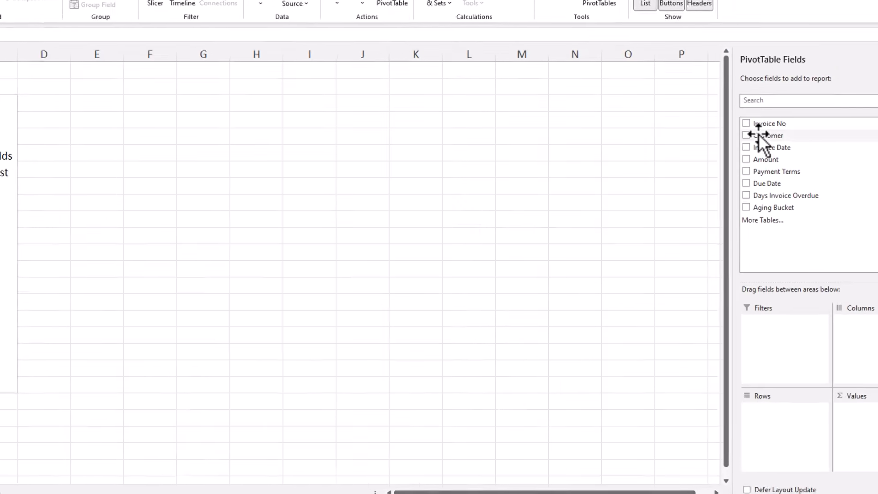
drag(798, 174, 813, 438)
drag(750, 449, 758, 456)
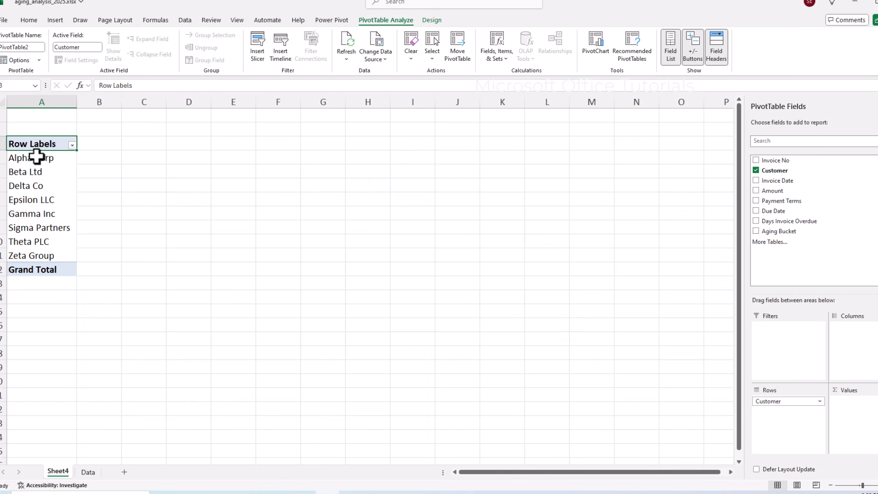
drag(37, 157, 31, 252)
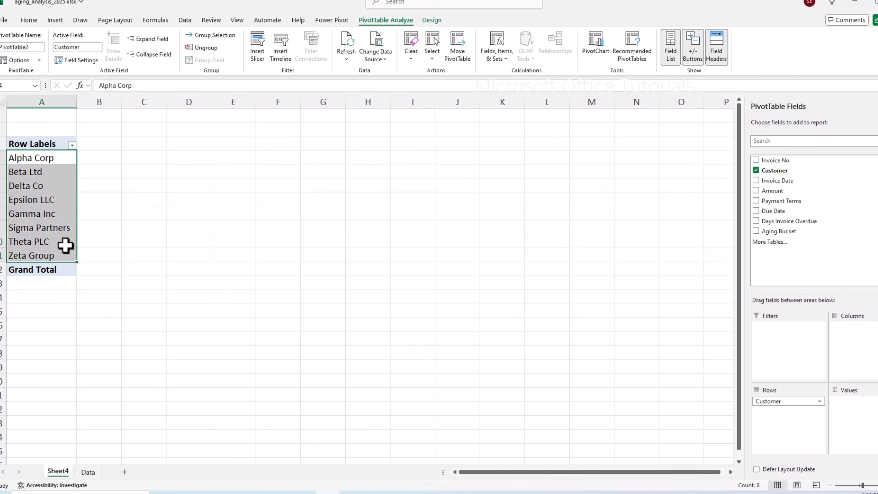
drag(781, 194, 841, 423)
Add Aging Bucket as pivot columns and move Not Yet Overdue before 1-30 Days Overdue.
drag(136, 162, 44, 259)
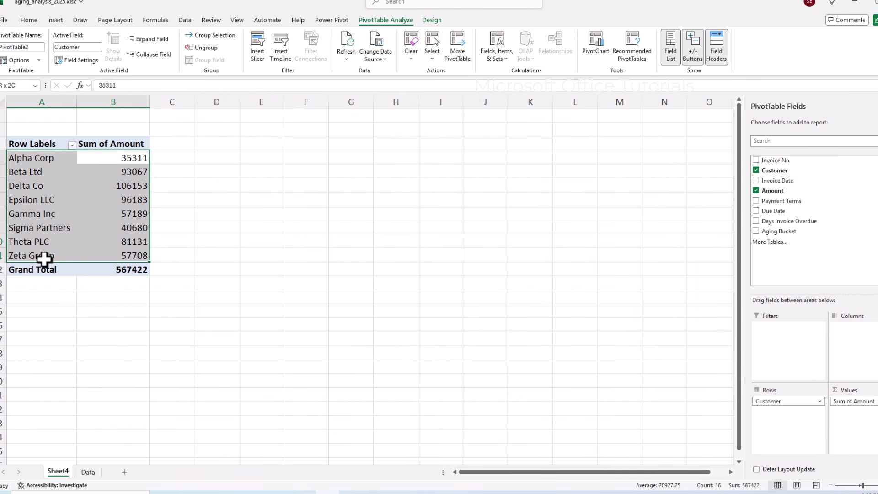
click(51, 247)
click(137, 160)
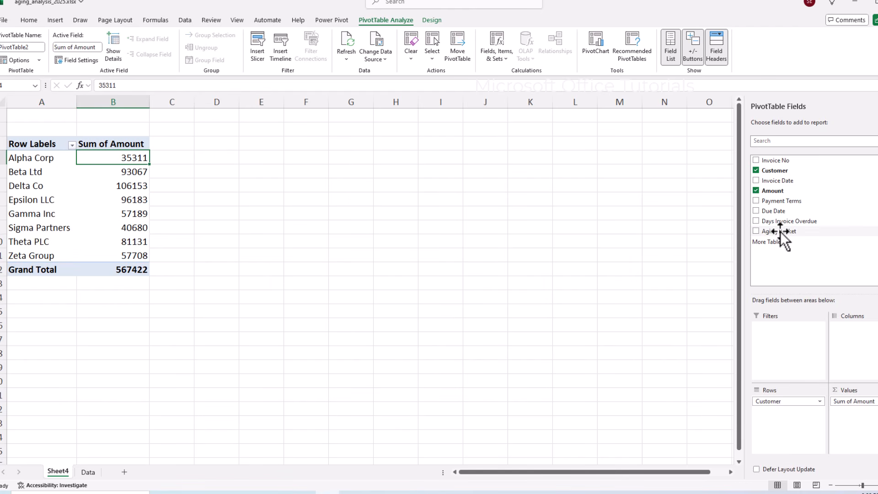
drag(782, 231, 864, 347)
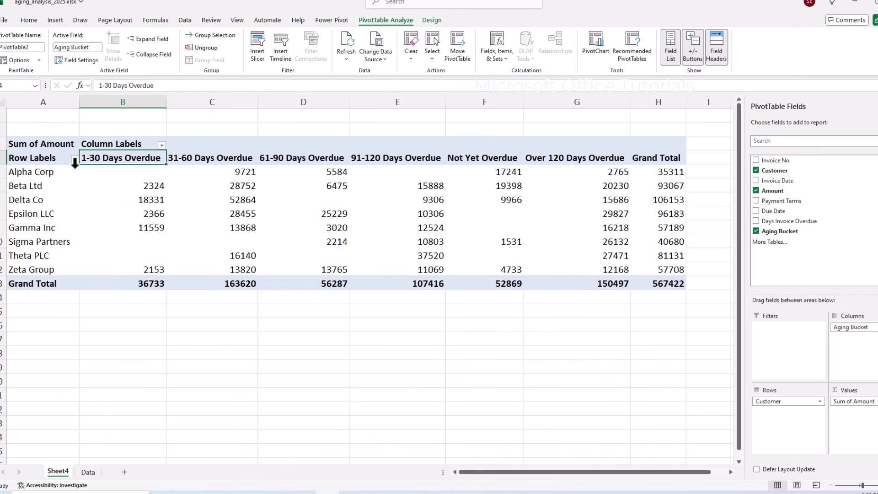
drag(474, 162, 480, 282)
drag(446, 160, 84, 156)
Apply Comma Style to the pivot table's amounts.
click(29, 20)
click(146, 172)
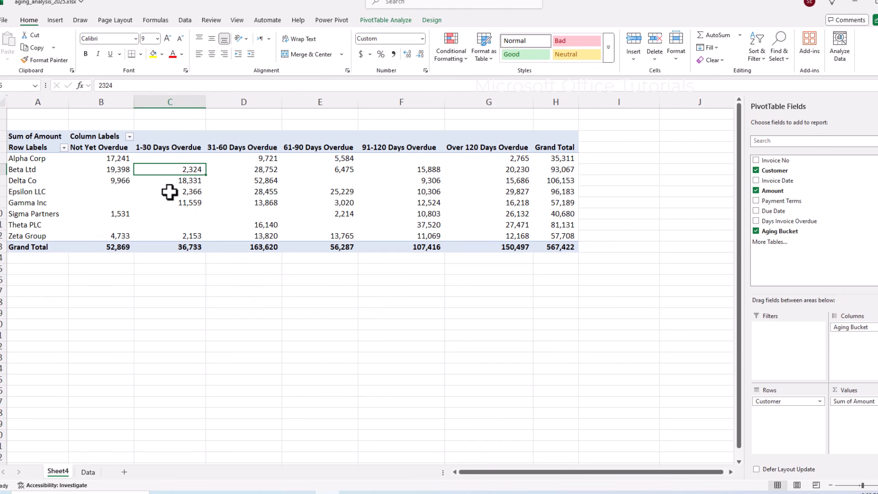
mouse_move(176, 189)
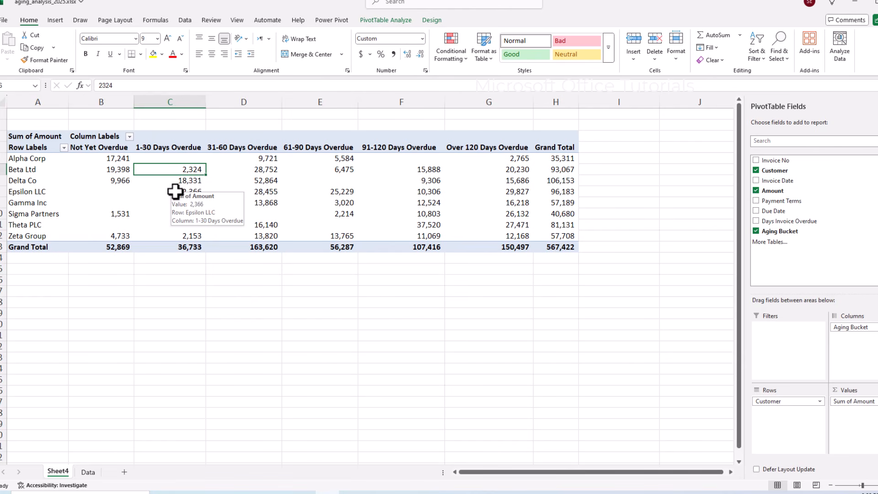
mouse_move(218, 235)
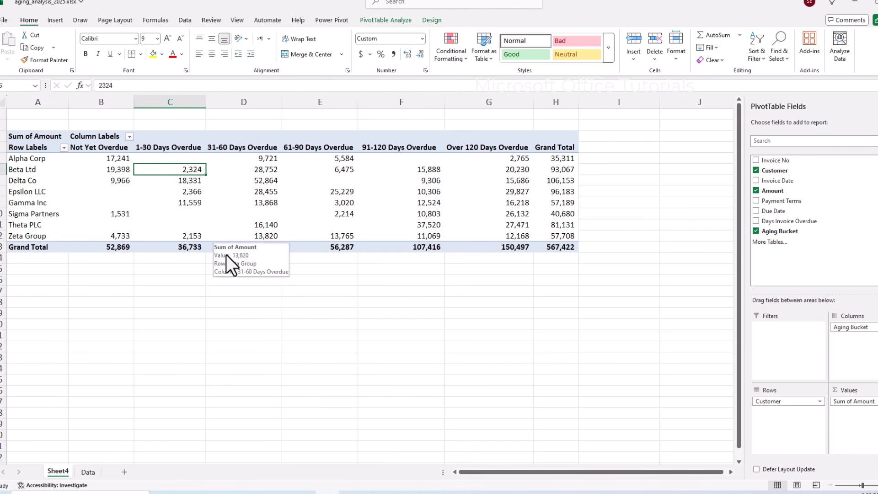
Review the Amount column on the Data sheet and select I2 beside Aging Bucket.
click(92, 472)
scroll(200, 220, up, 1)
click(197, 216)
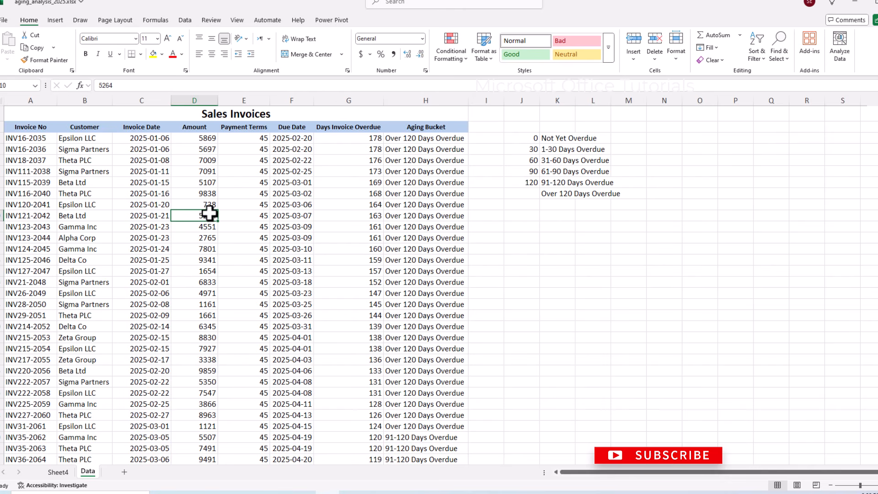
drag(206, 161, 214, 352)
click(210, 316)
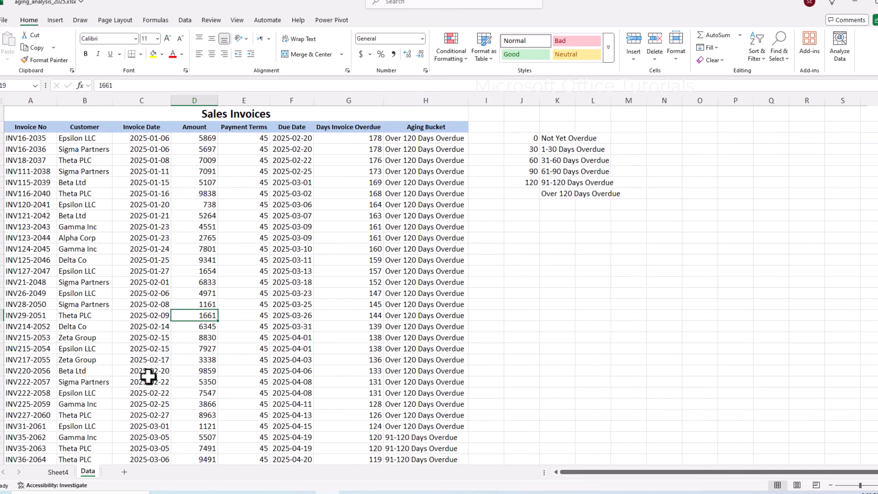
click(65, 472)
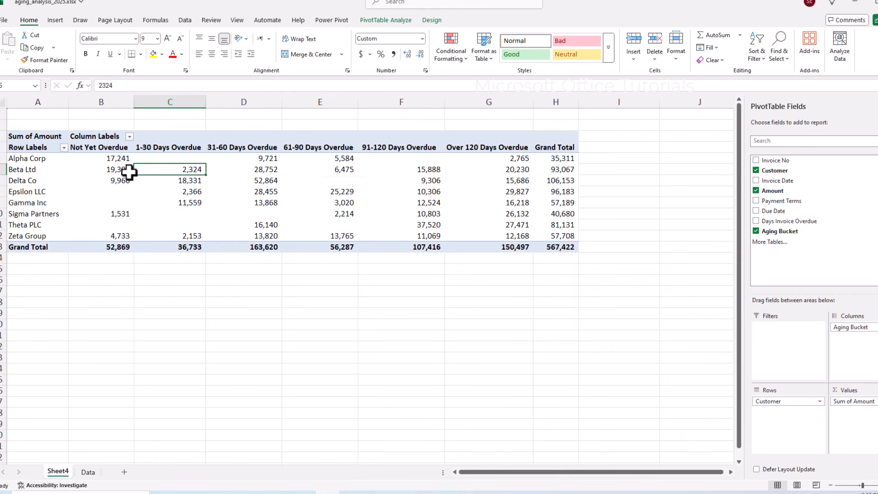
click(87, 472)
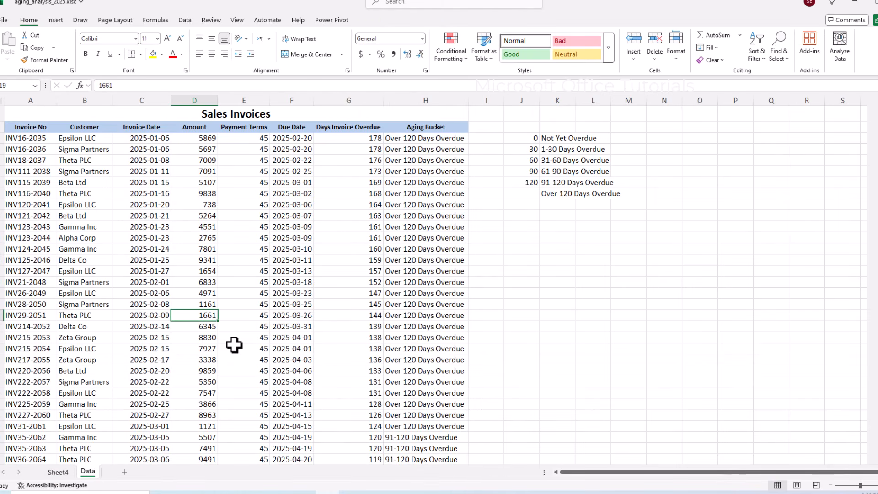
click(471, 128)
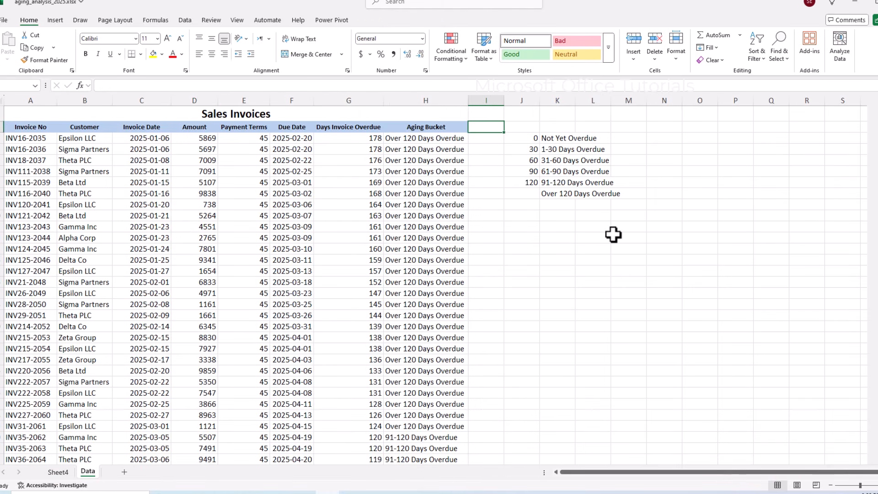
Add a 'Payment Status' header in I2 and list Paid and Unpaid in P2:P3.
text(Payment S)
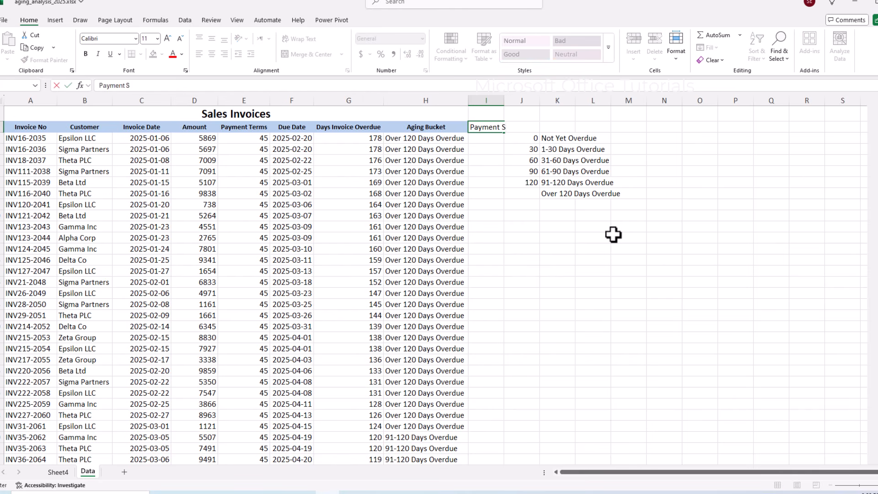
text(tatus)
key(Return)
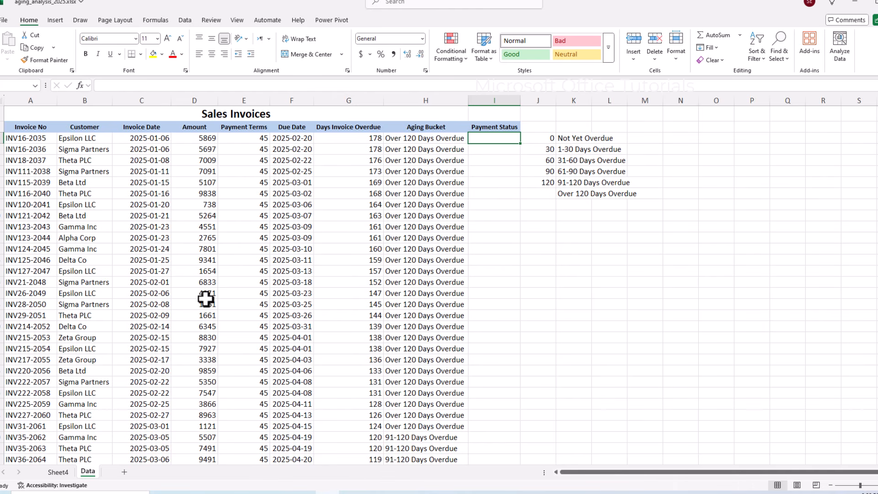
click(739, 124)
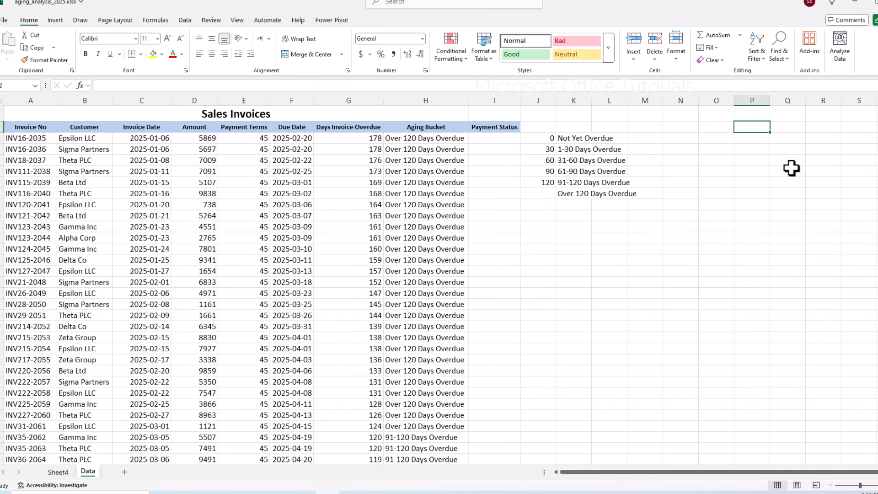
text(Paid)
key(Return)
text(Unpaid)
key(Return)
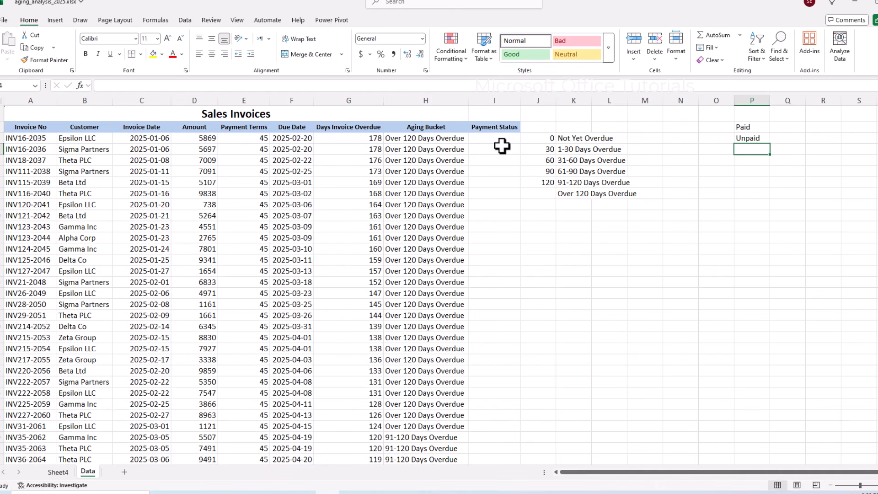
Select the Payment Status cells I3:I102 for every invoice row.
click(476, 139)
click(459, 142)
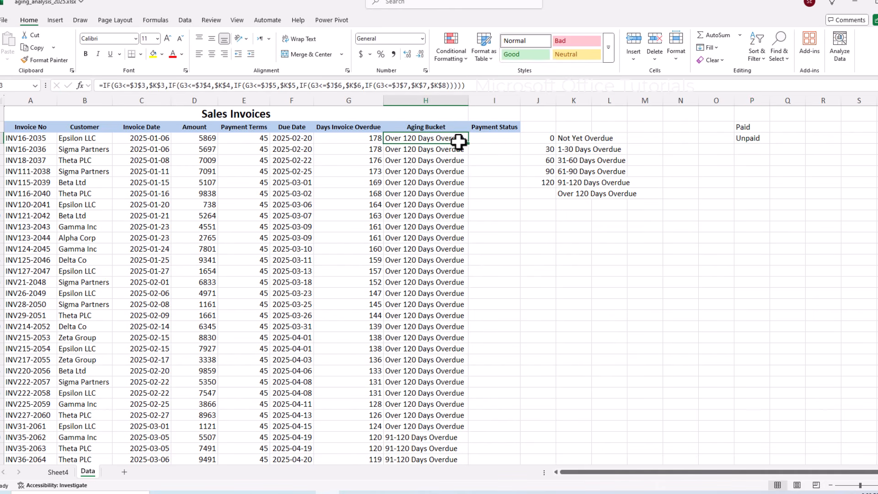
key(ctrl+shift+Down)
key(shift+Right)
key(Tab)
key(shift+Right)
scroll(462, 144, up, 20)
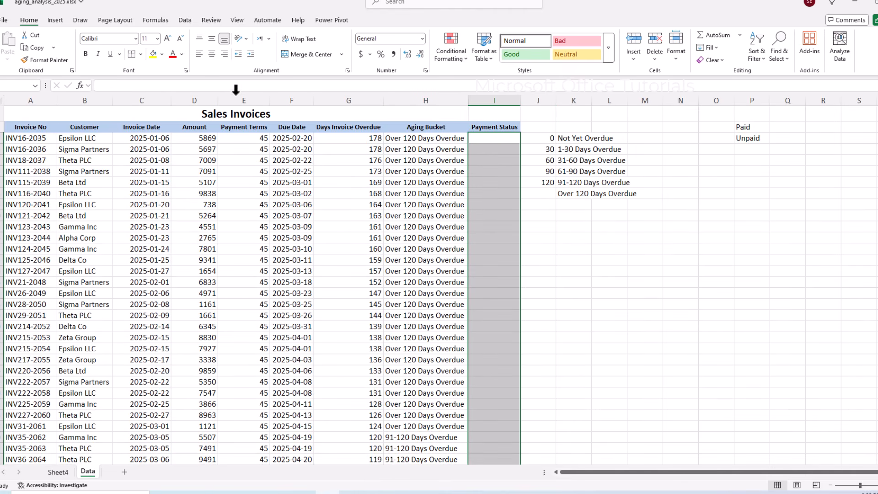
Restrict I3:I102 to a Paid/Unpaid dropdown list sourced from $P$2:$P$3.
click(191, 23)
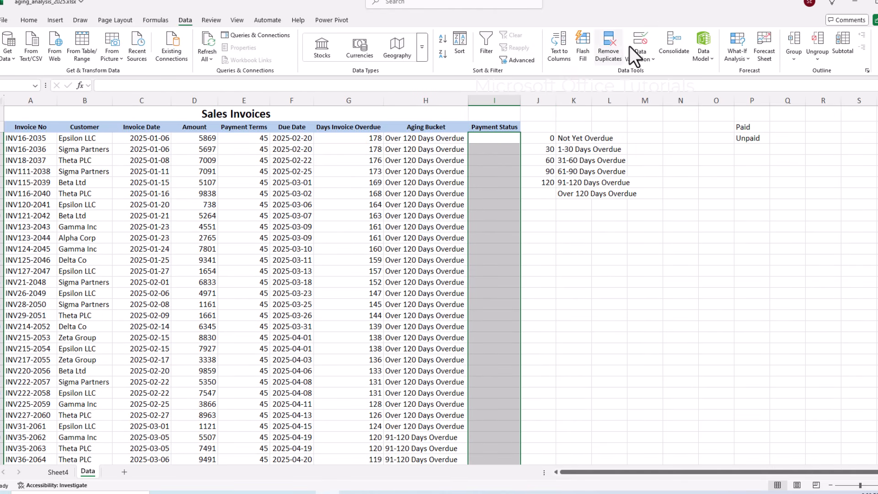
click(644, 43)
click(365, 151)
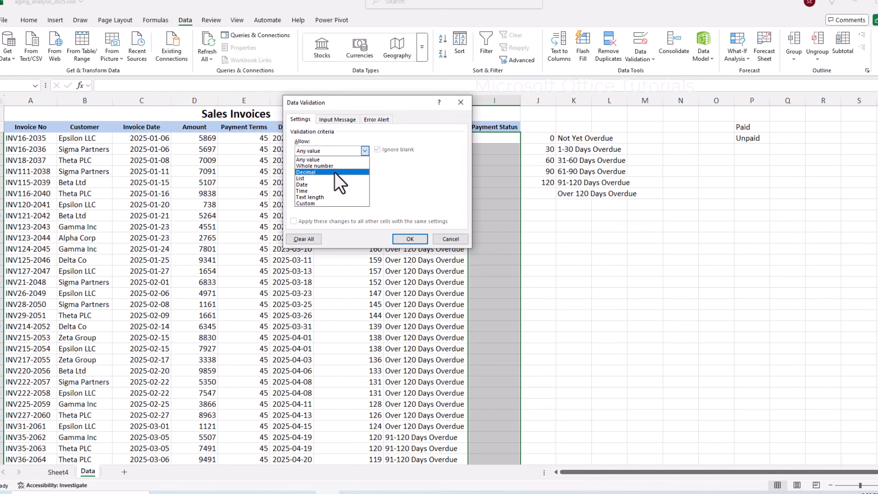
click(325, 178)
drag(752, 134, 753, 137)
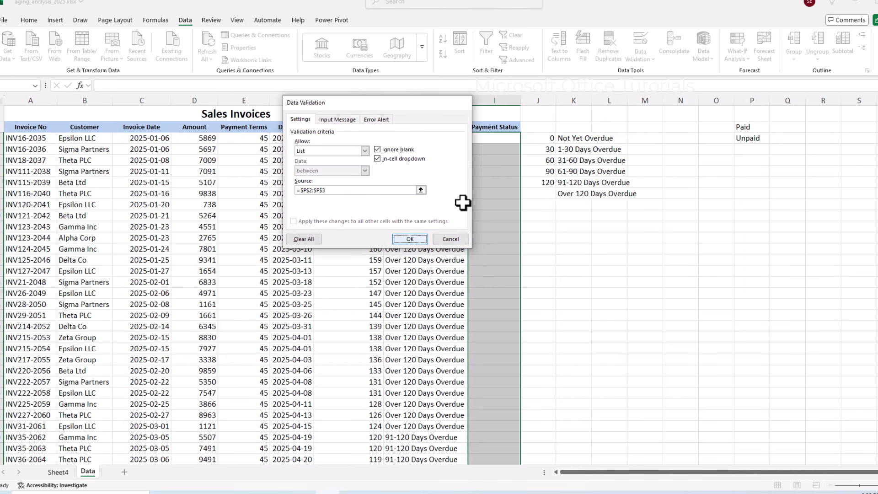
key(Return)
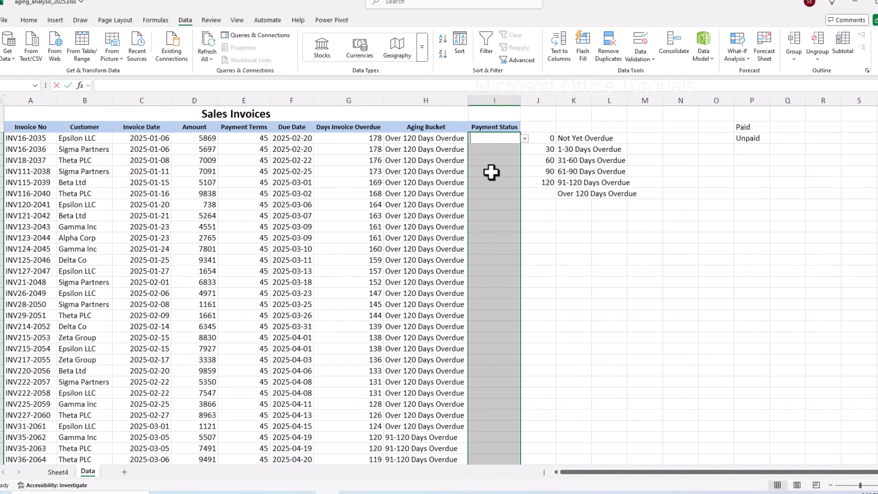
Enter Unpaid into all Payment Status cells at once with Ctrl+Enter.
text(Unpaid)
key(ctrl+Return)
click(423, 216)
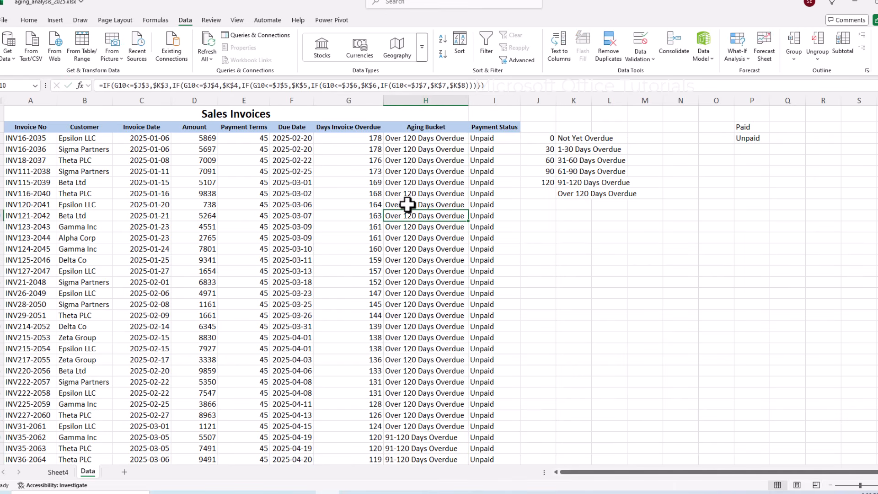
Review the table and Payment Status column, then return to the Sheet4 pivot.
drag(23, 129, 442, 353)
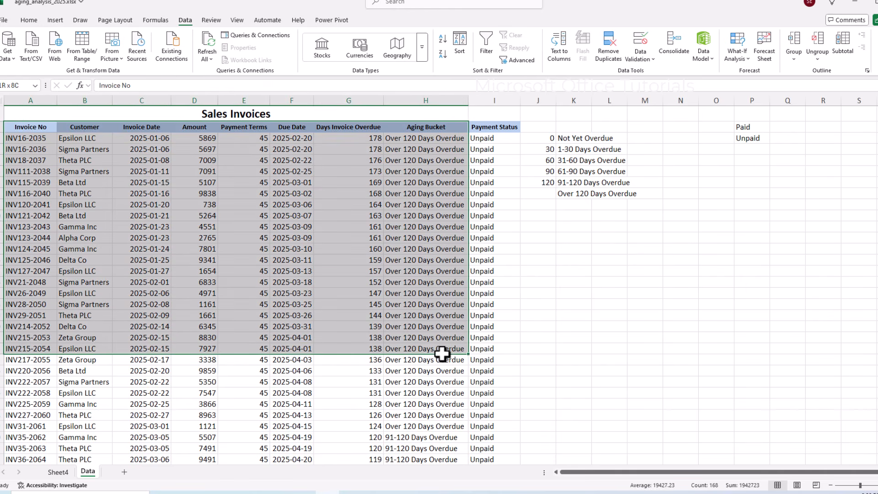
click(499, 128)
drag(500, 128, 494, 259)
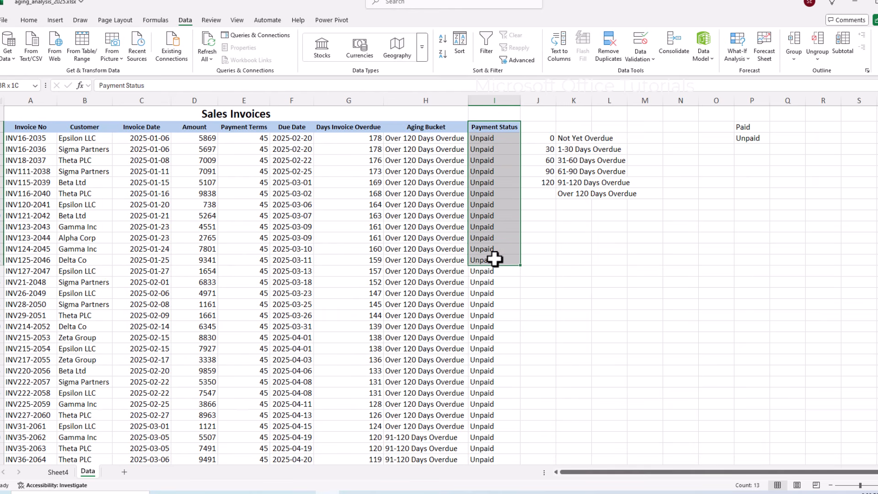
click(486, 127)
drag(486, 152, 486, 255)
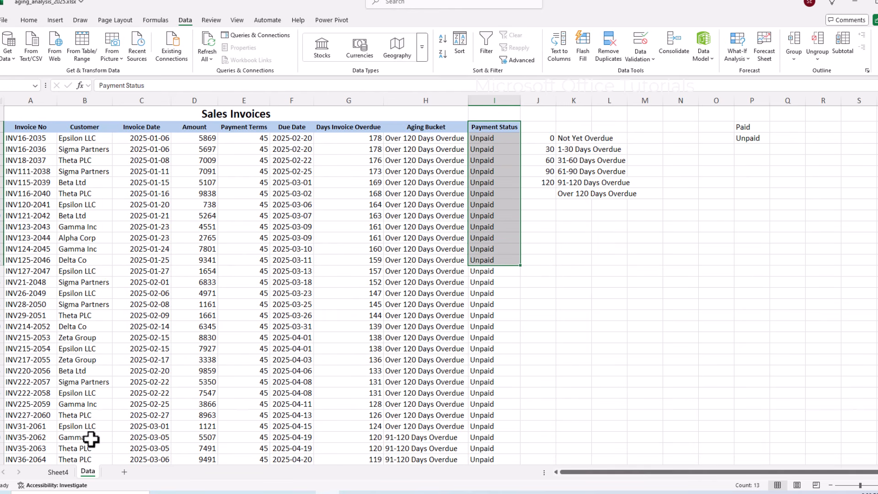
drag(496, 127, 486, 212)
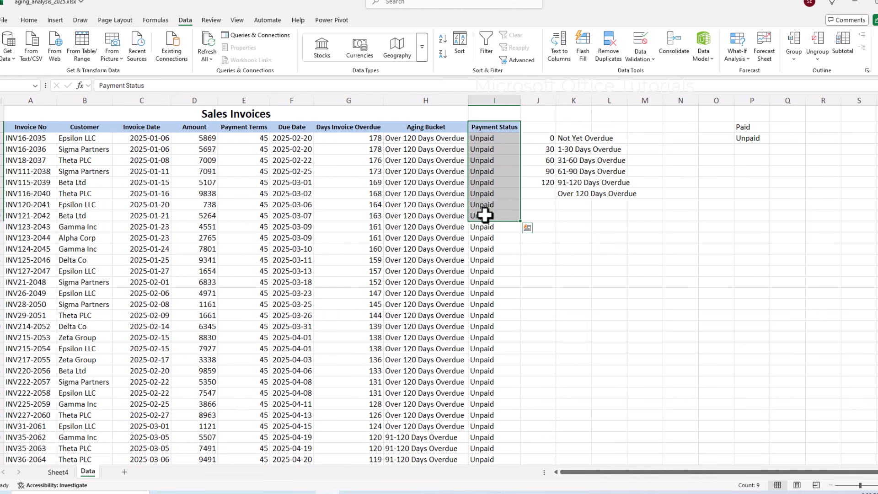
click(58, 472)
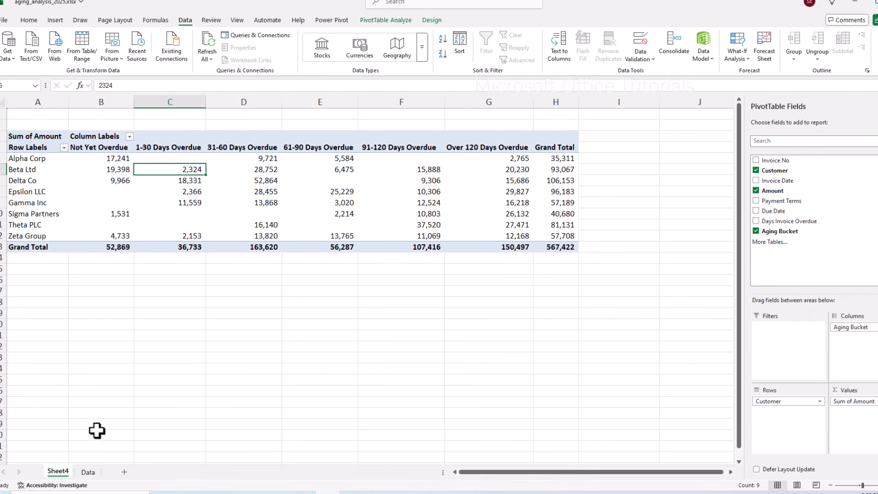
Change the pivot's data source to Data!$A$2:$I$102.
click(301, 203)
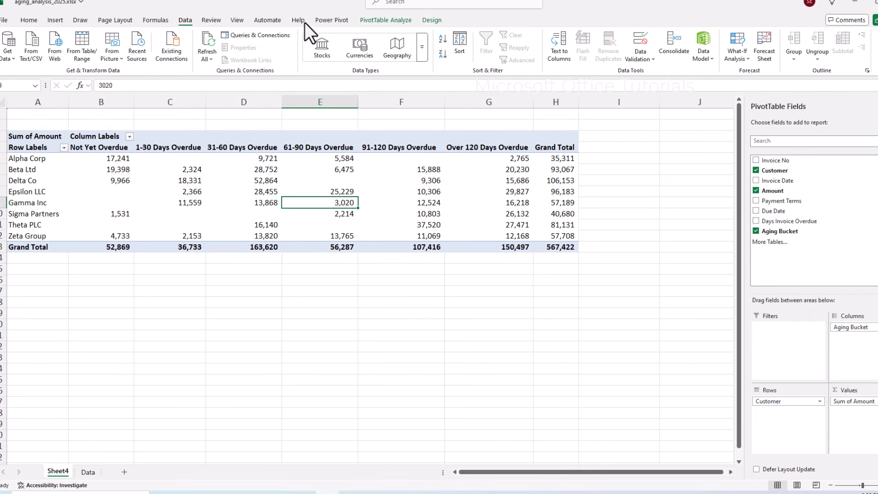
click(381, 20)
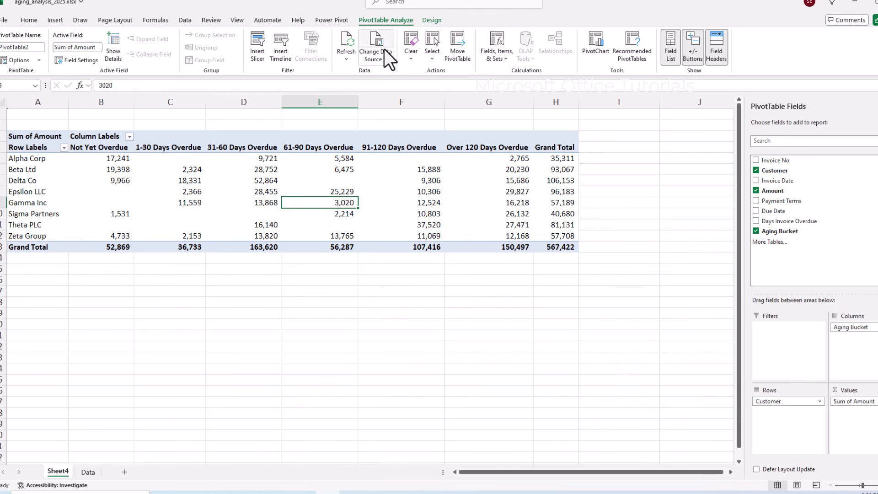
click(382, 40)
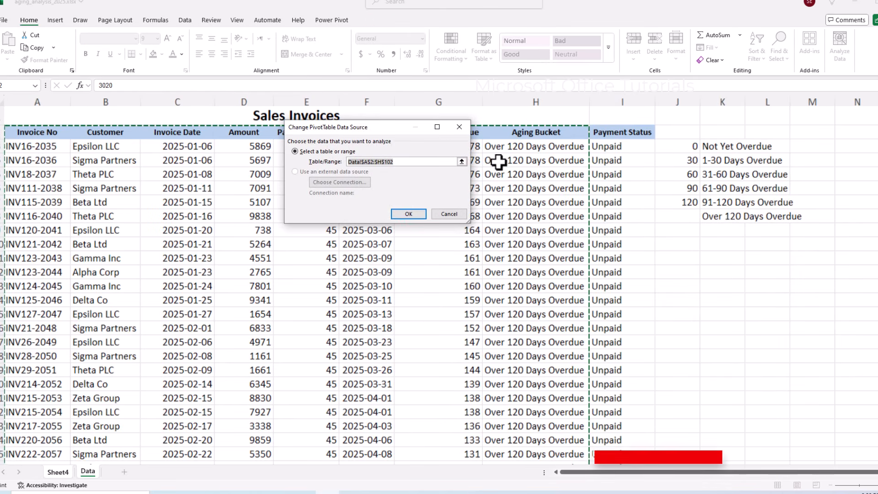
click(34, 132)
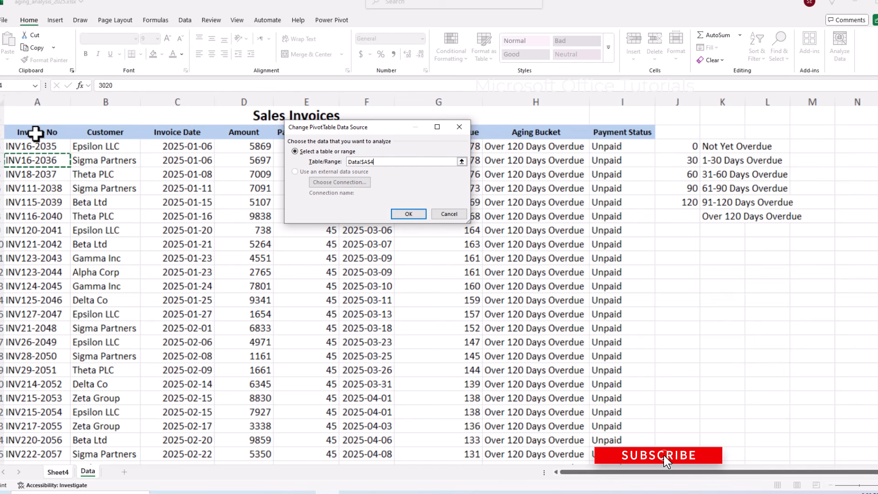
key(ctrl+shift+Right)
key(ctrl+shift+Down)
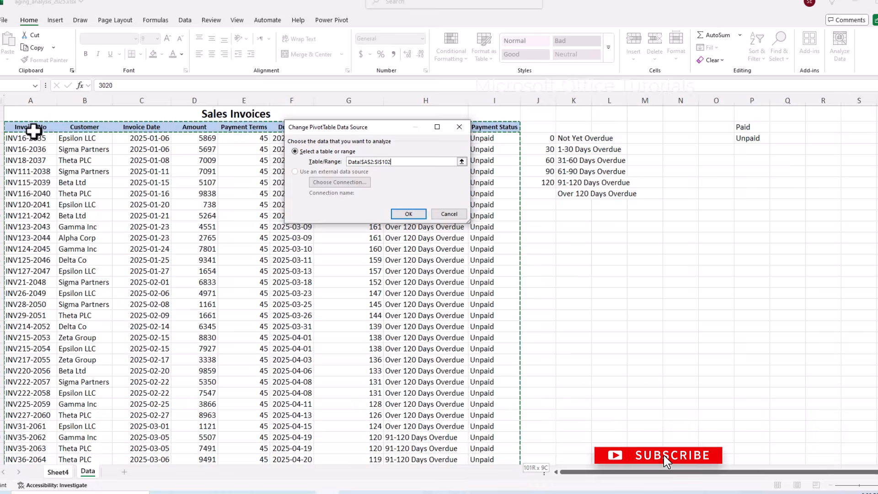
click(414, 214)
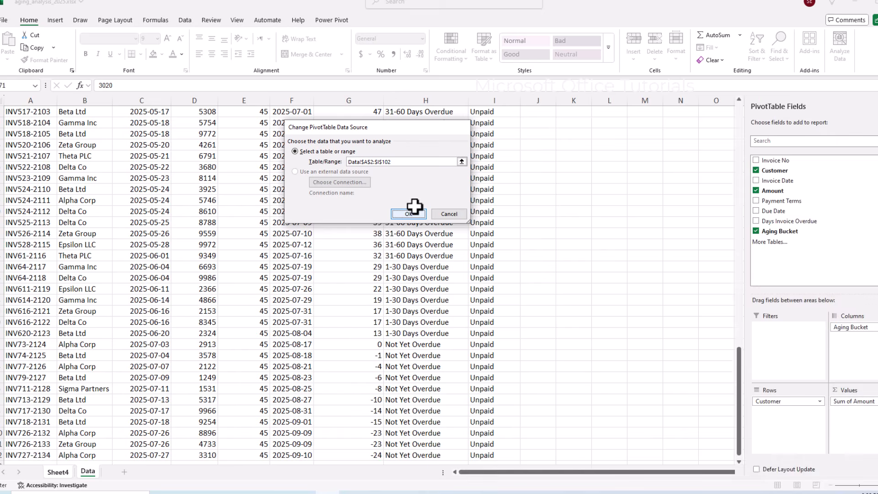
Add Payment Status as a pivot filter showing only Unpaid invoices.
click(185, 21)
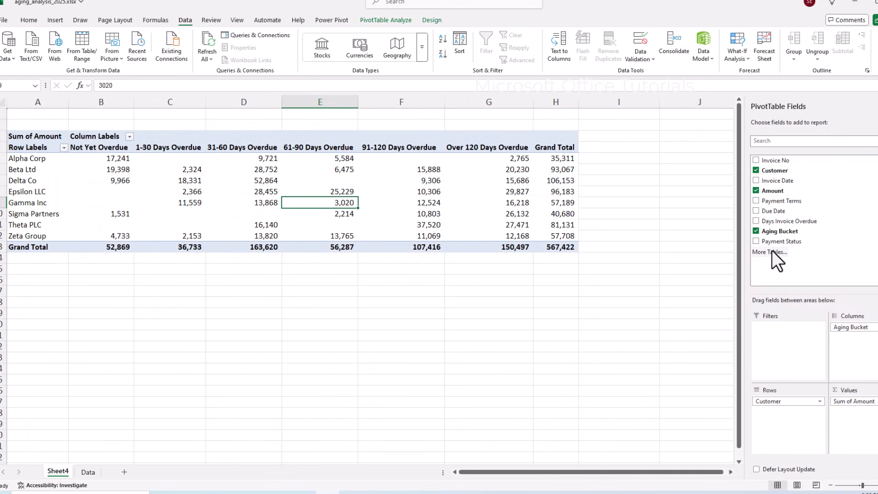
drag(778, 241, 792, 349)
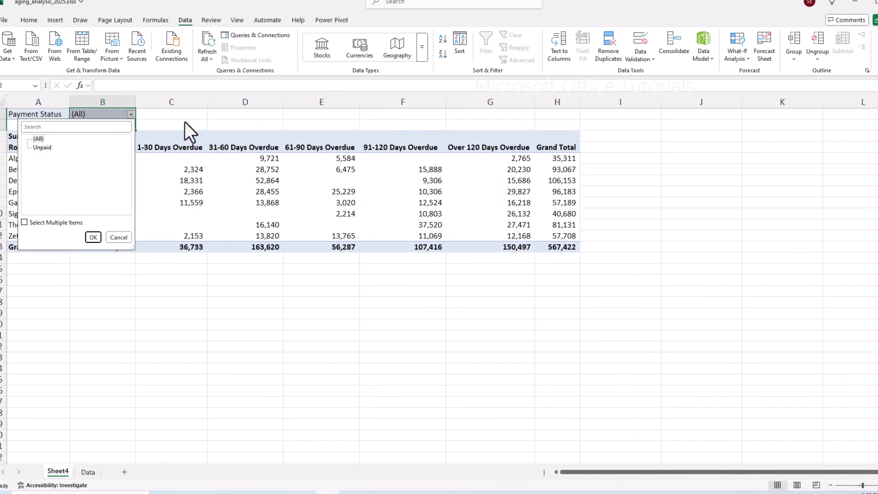
click(130, 115)
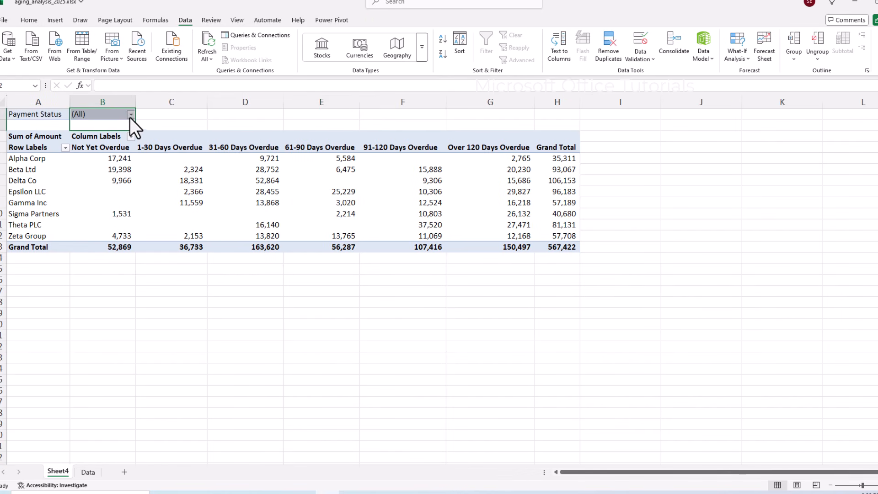
click(130, 114)
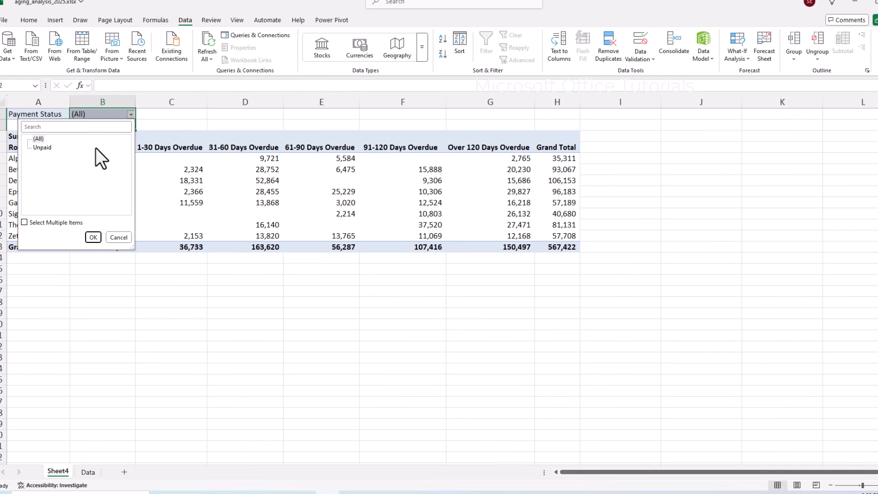
click(25, 222)
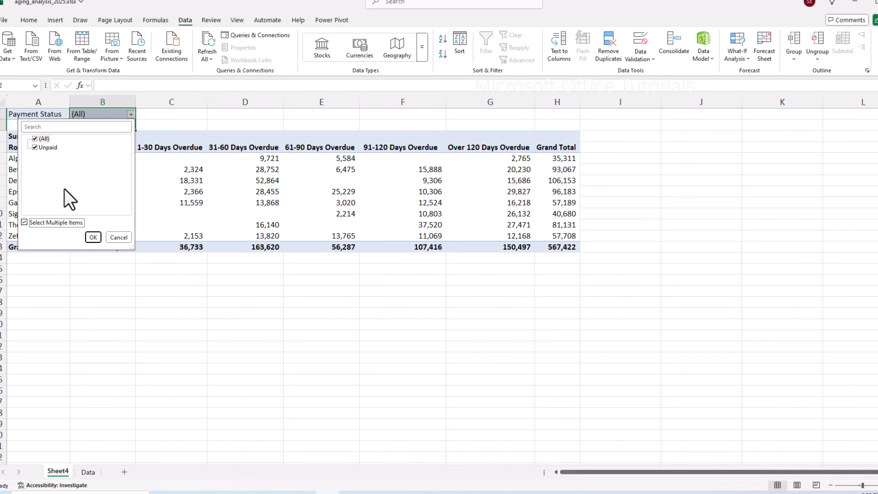
click(93, 236)
click(212, 223)
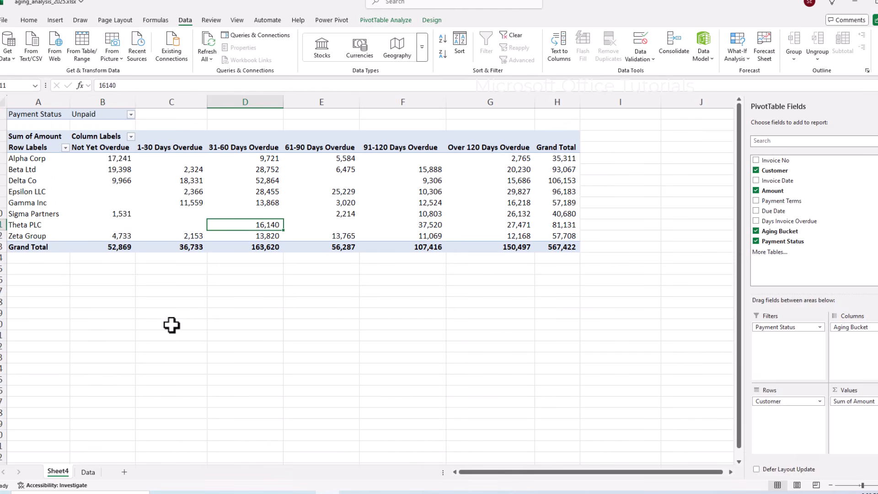
click(87, 471)
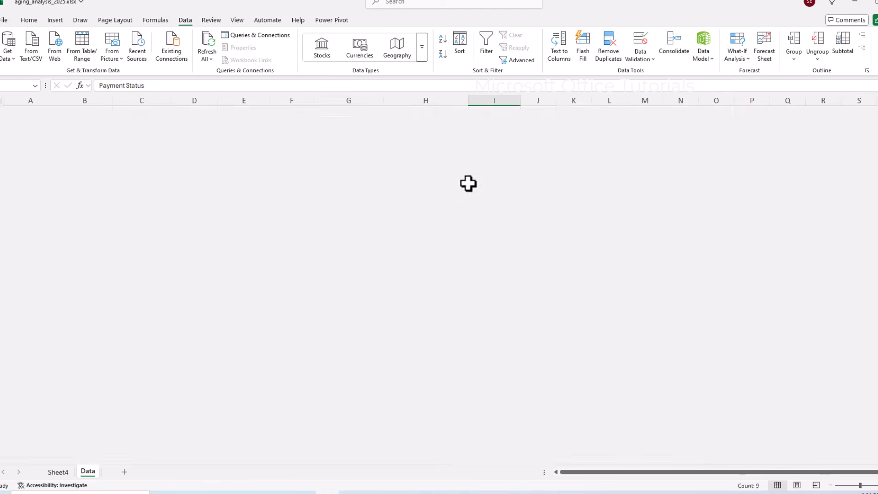
Mark 14 scattered invoices Paid in one Ctrl+Enter entry, then return to Sheet4.
scroll(484, 220, up, 20)
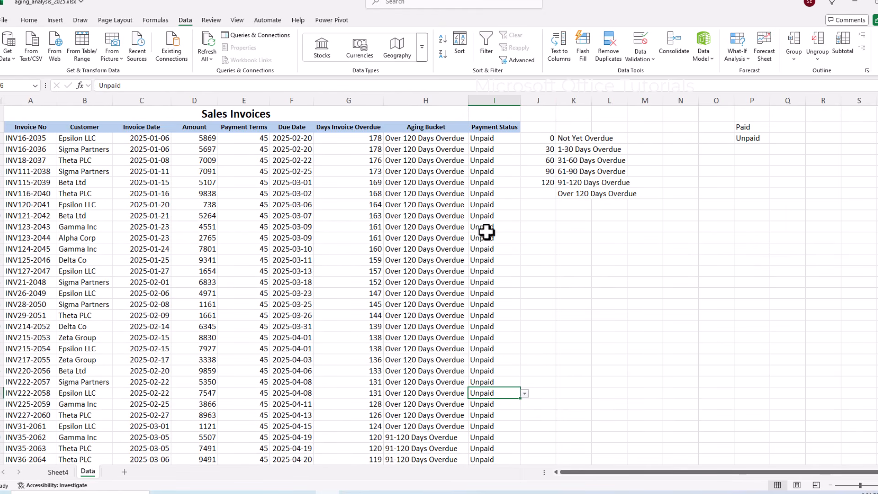
click(498, 193)
ctrl+click(486, 237)
ctrl+click(486, 248)
ctrl+click(486, 293)
ctrl+click(485, 348)
ctrl+click(486, 393)
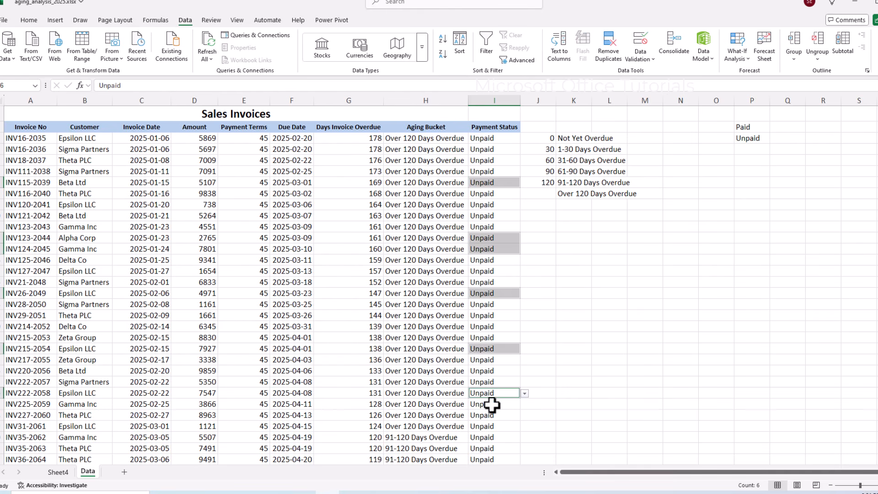
ctrl+click(490, 427)
scroll(492, 365, down, 6)
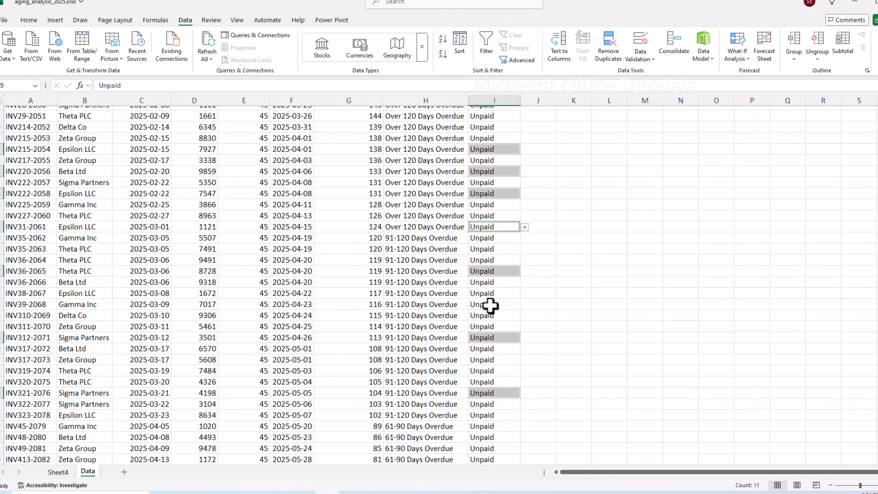
ctrl+click(491, 305)
scroll(494, 299, down, 4)
scroll(493, 302, down, 6)
ctrl+click(489, 404)
scroll(485, 315, down, 6)
ctrl+click(489, 426)
ctrl+click(489, 382)
ctrl+click(491, 327)
ctrl+click(494, 249)
ctrl+click(497, 215)
text(Pai)
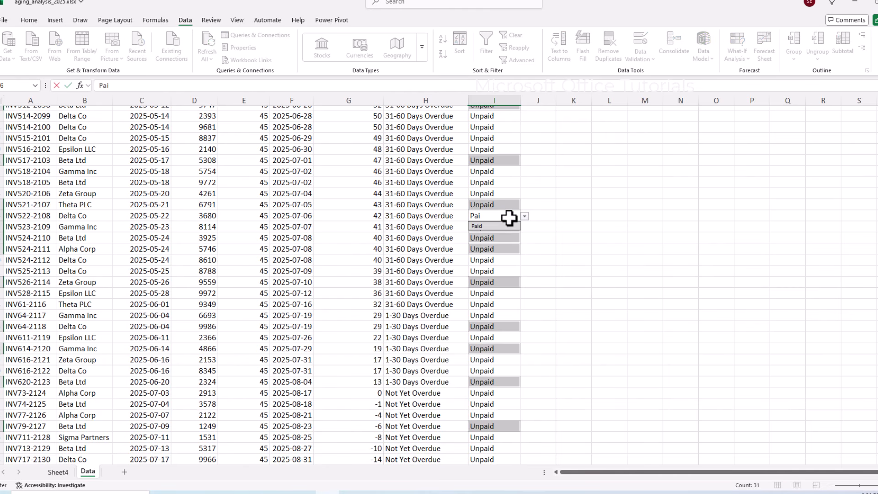
text(d)
key(ctrl+Return)
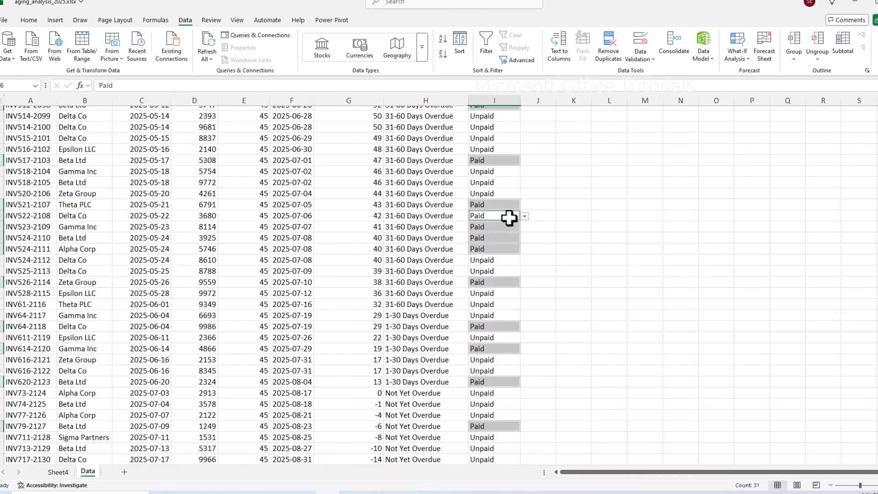
click(221, 340)
click(63, 473)
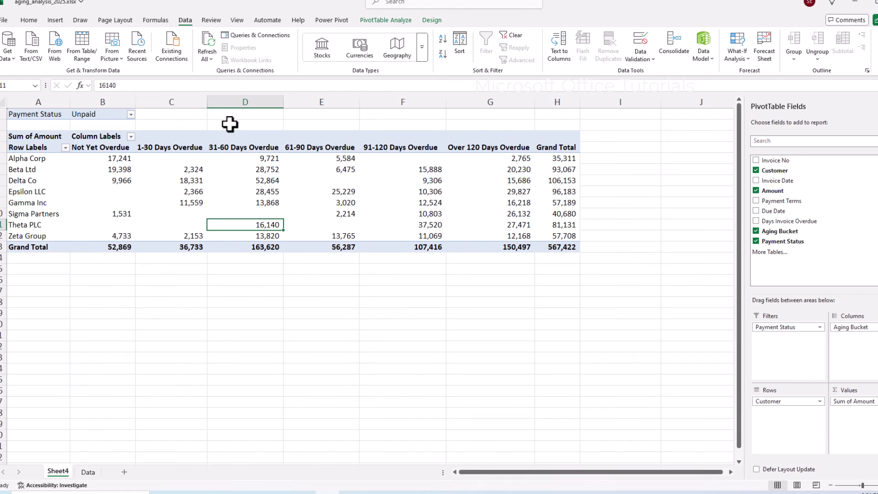
Refresh the pivot, keep the filter on Unpaid, and confirm the 386,939 grand total.
click(209, 40)
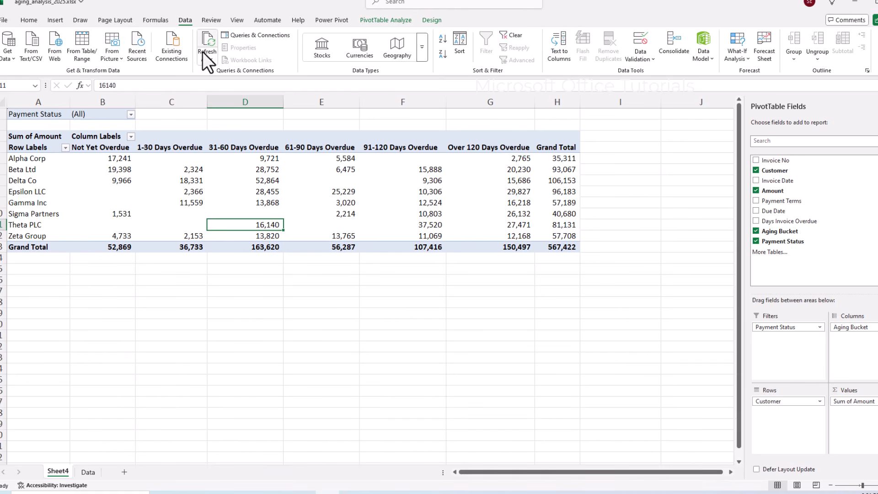
click(131, 114)
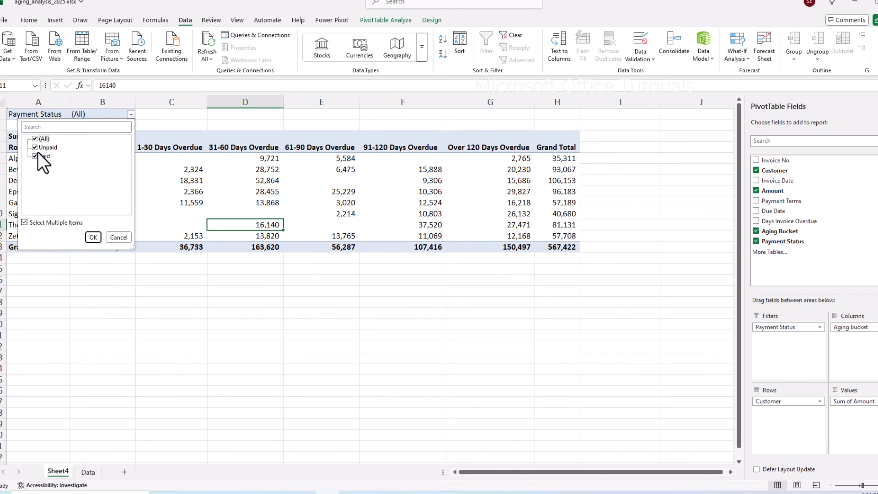
click(93, 237)
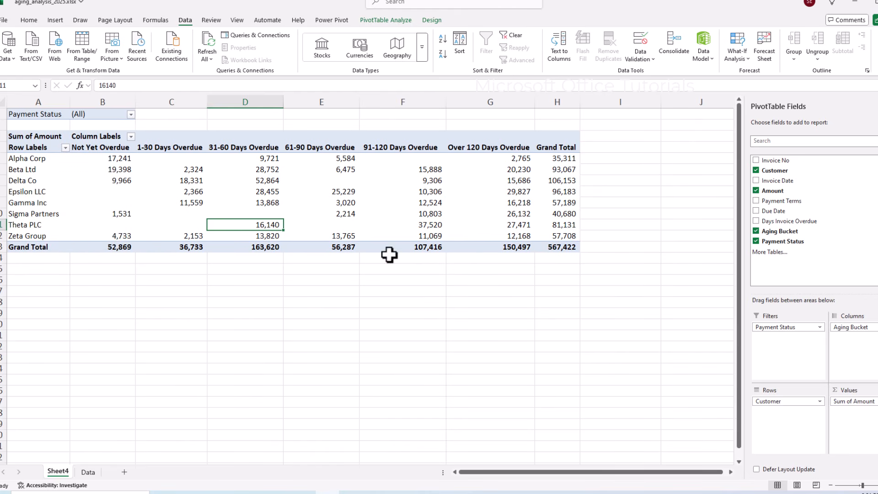
click(129, 105)
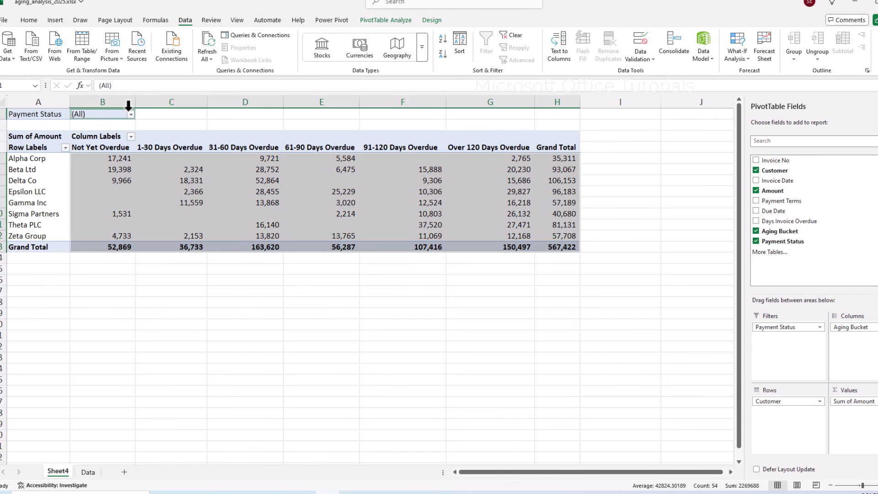
click(131, 114)
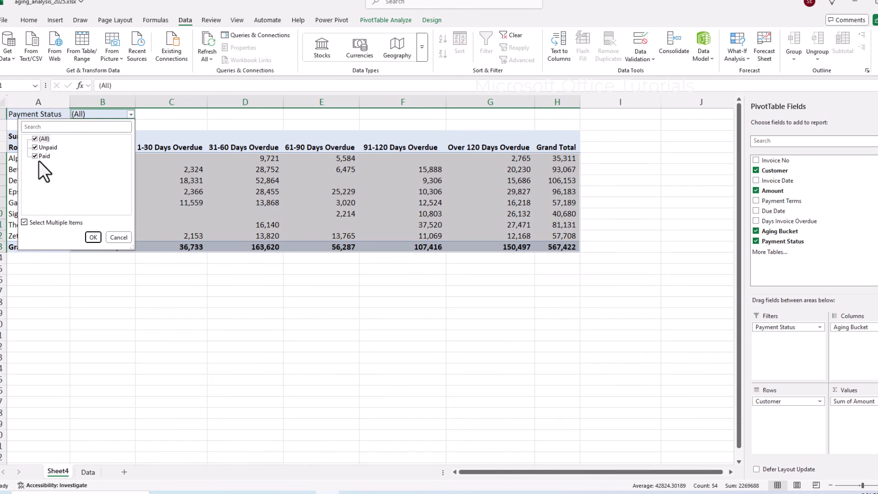
click(93, 237)
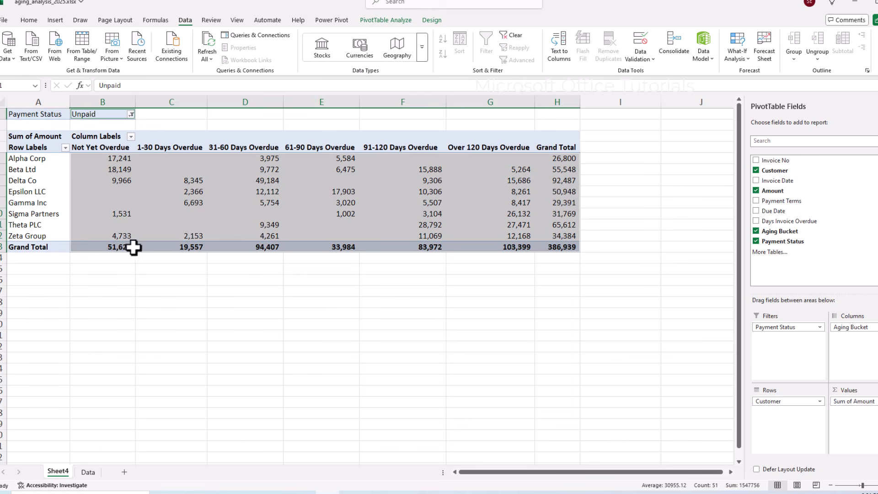
drag(114, 160, 562, 245)
click(561, 246)
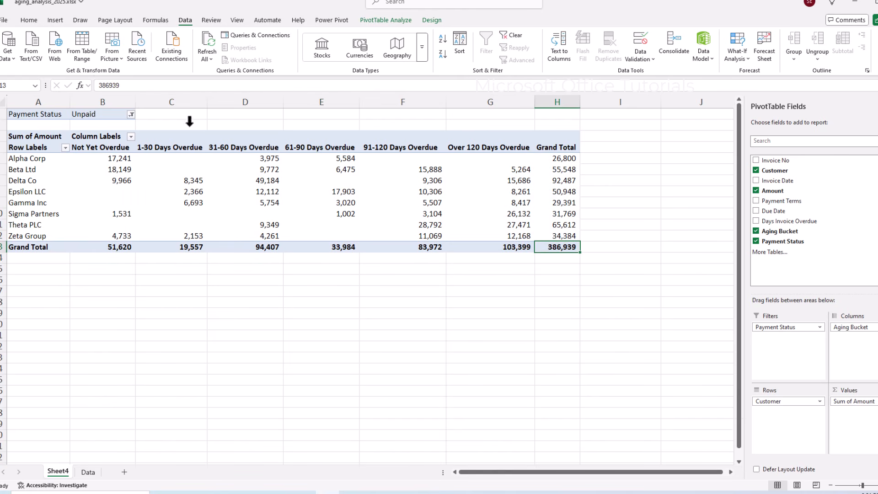
Recheck the Payment Status filter and the Data sheet before returning to the Sheet4 pivot.
click(128, 116)
click(131, 114)
key(Escape)
click(88, 472)
scroll(453, 245, up, 20)
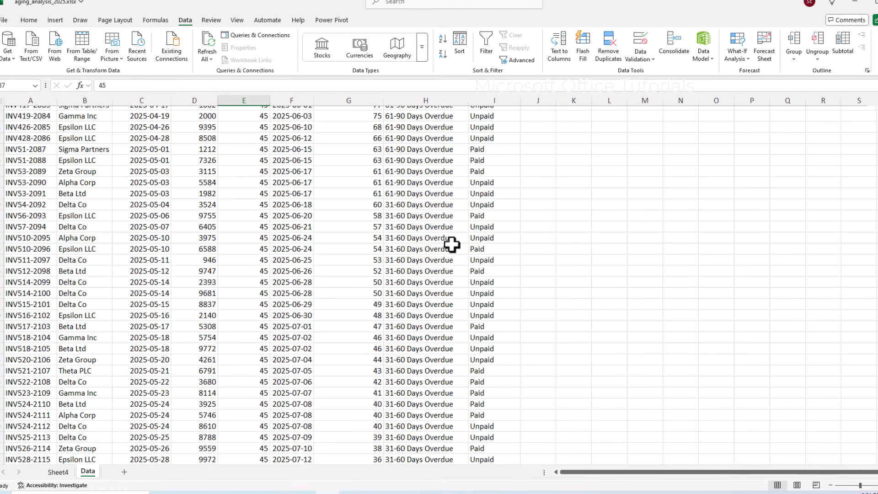
click(64, 472)
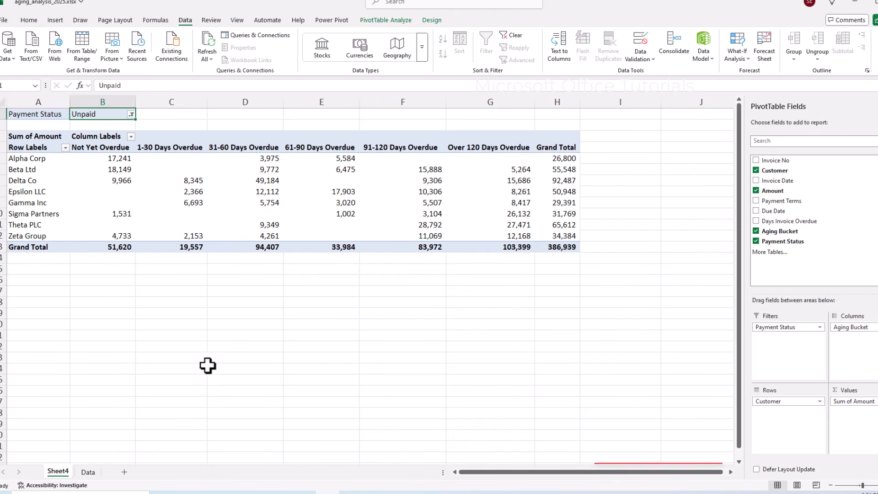
click(263, 289)
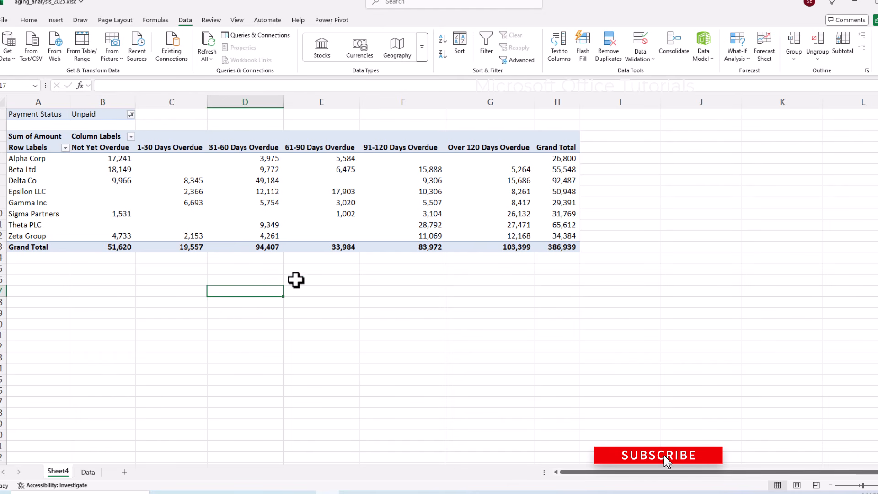